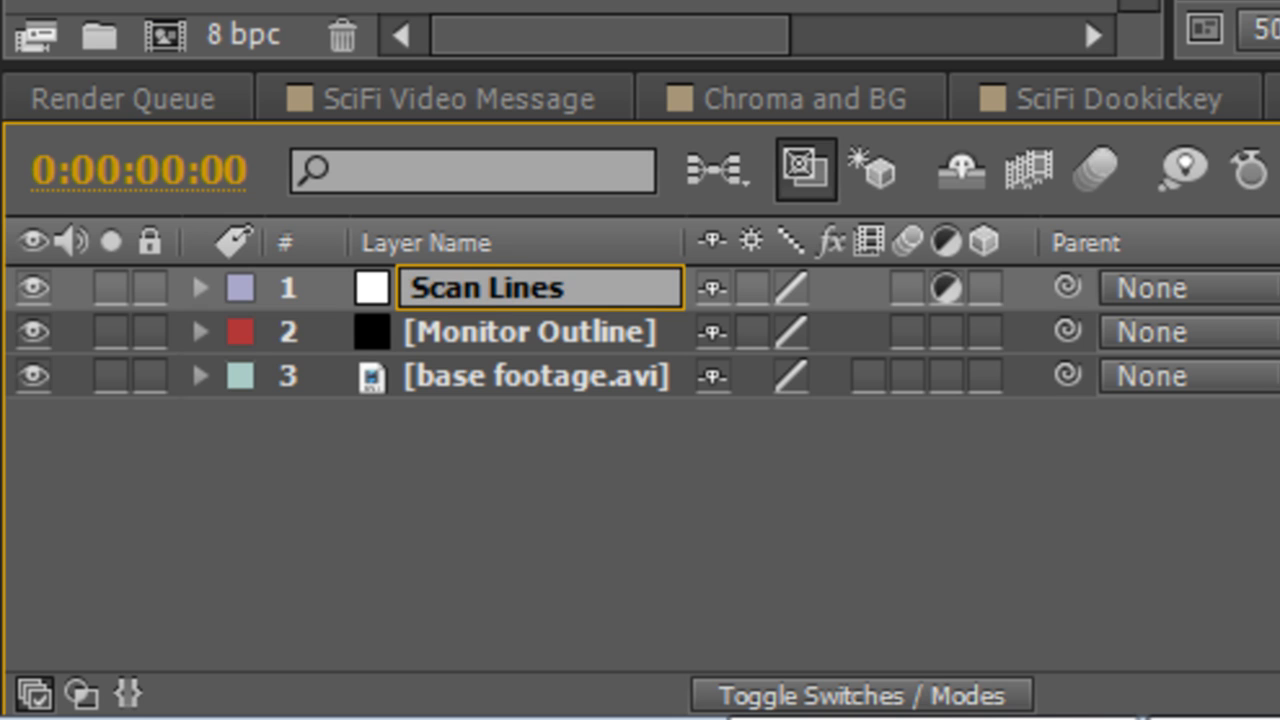
- Finish naming the adjustment layer Scan Lines and apply the Venetian Blinds transition effect to it
{"action": "key", "text": "Return"}
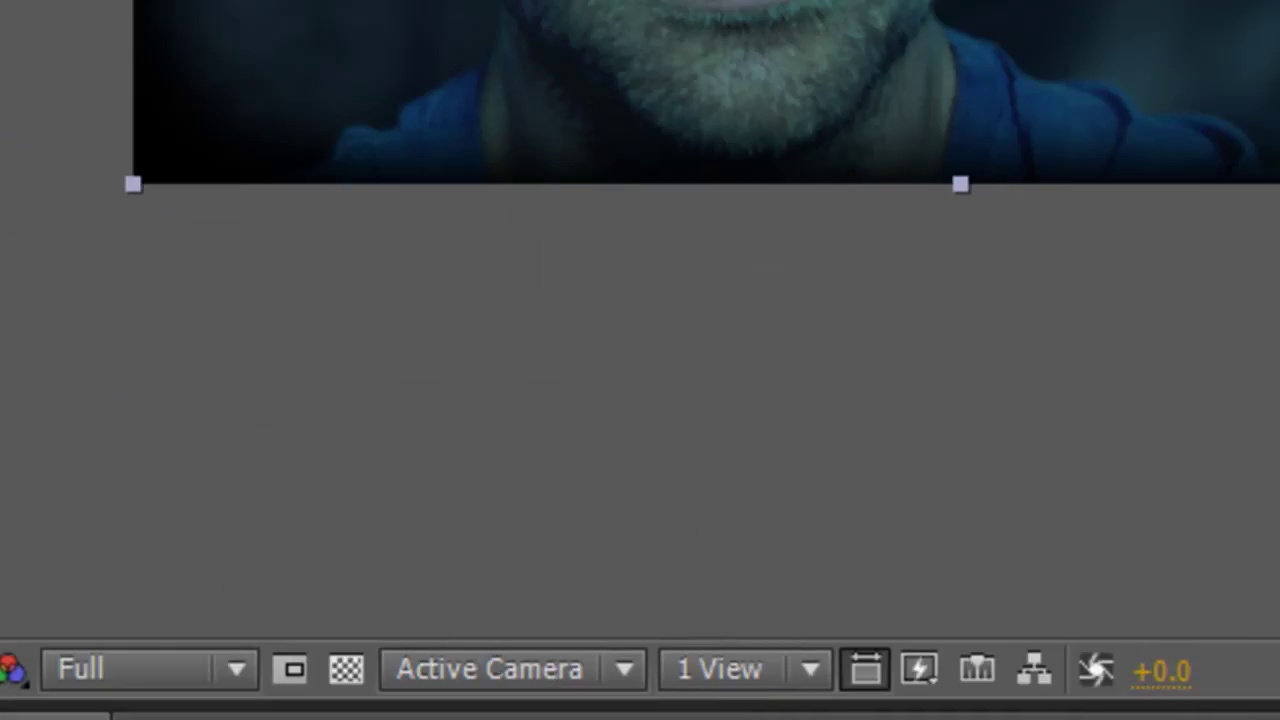
{"action": "left_click", "coordinate": [963, 152]}
{"action": "type", "text": "vene"}
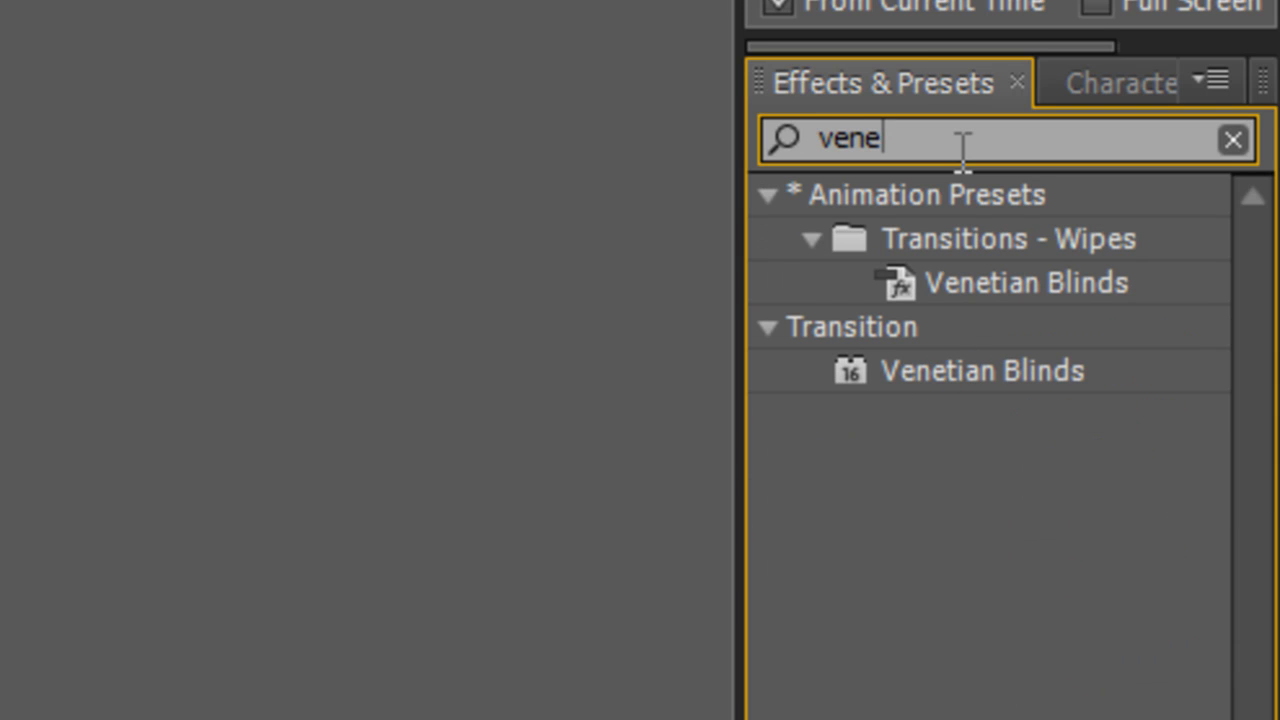
{"action": "left_click", "coordinate": [991, 371]}
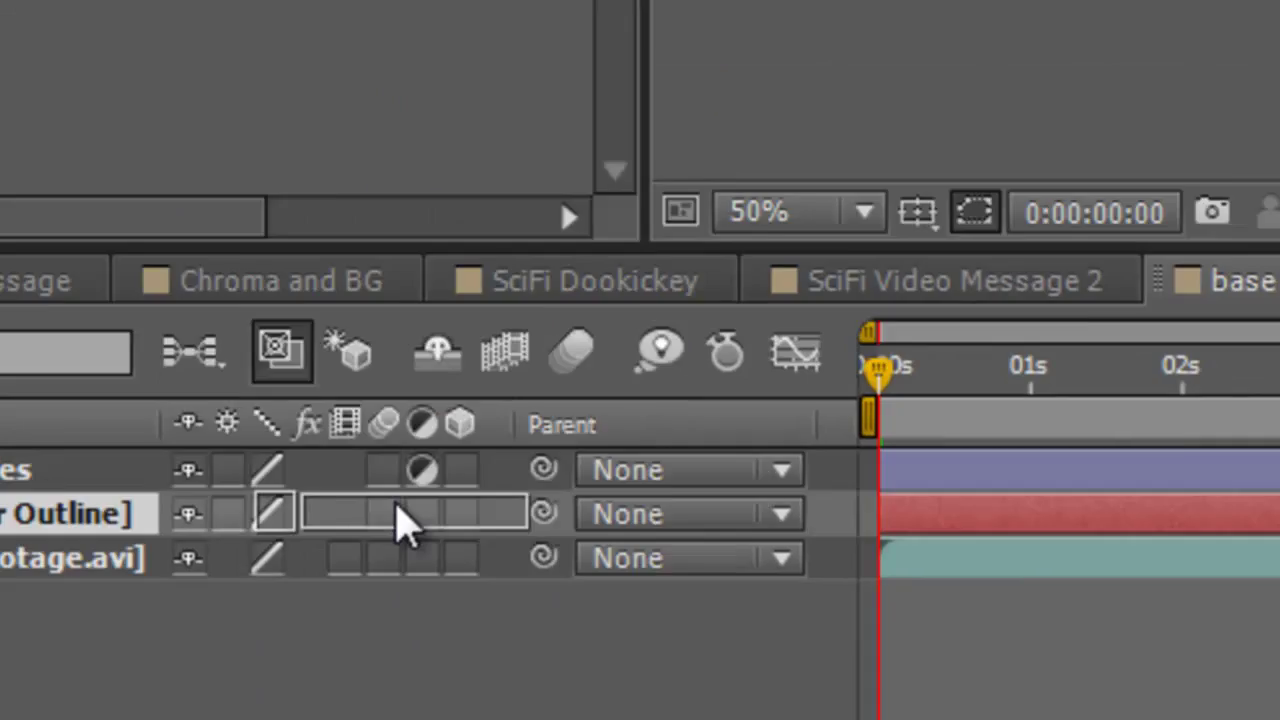
{"action": "left_click_drag", "start_coordinate": [400, 520], "coordinate": [15, 472]}
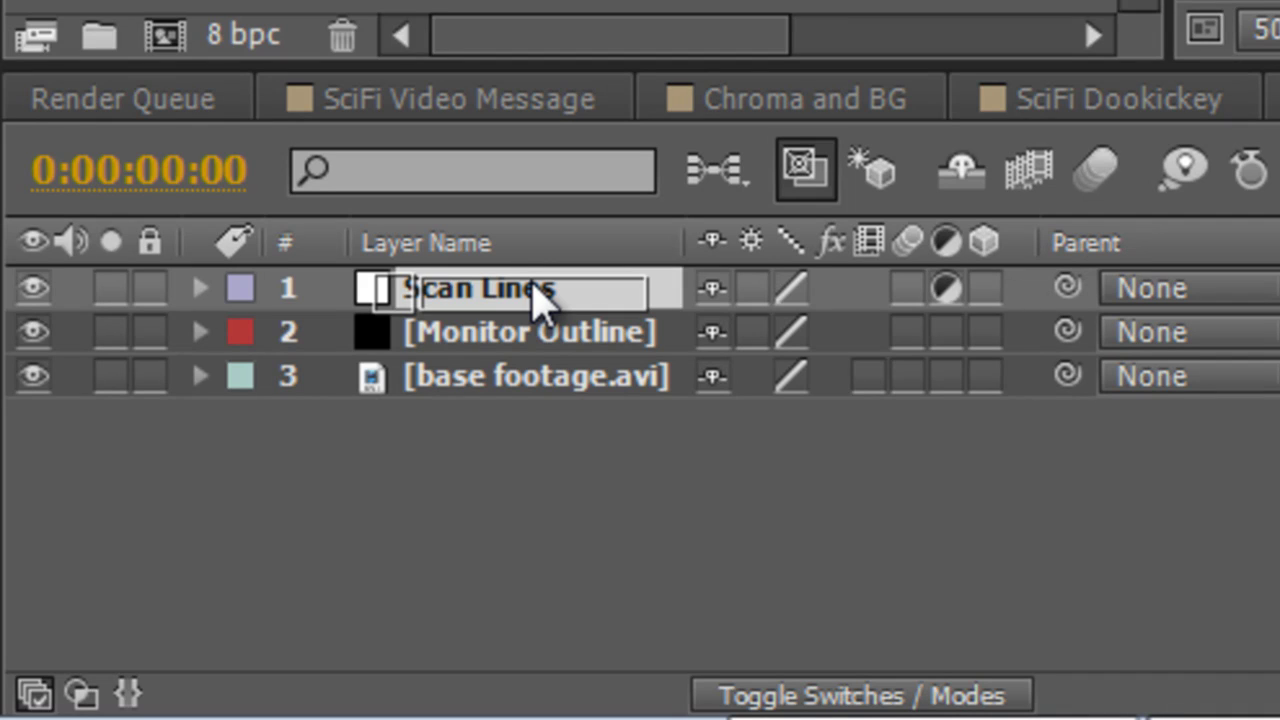
{"action": "left_click_drag", "start_coordinate": [538, 298], "coordinate": [537, 294]}
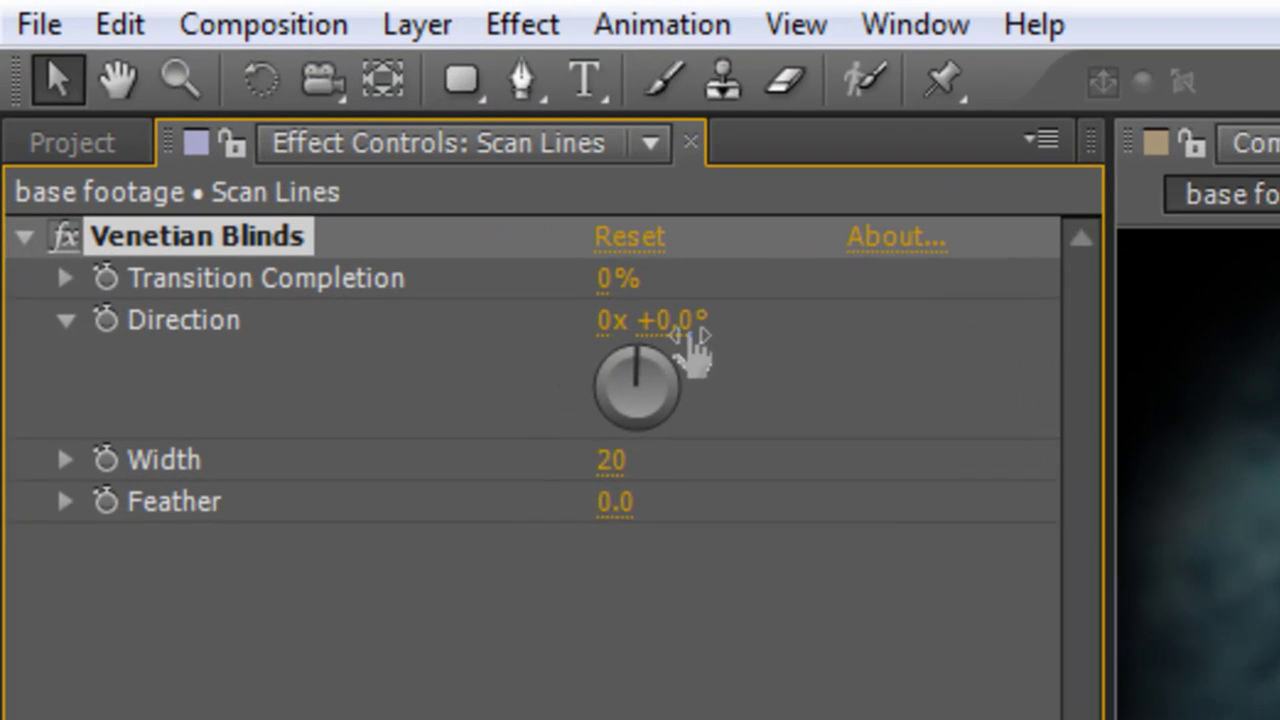
- Set the Venetian Blinds direction to 90° and its transition completion to 20%
{"action": "left_click", "coordinate": [688, 324]}
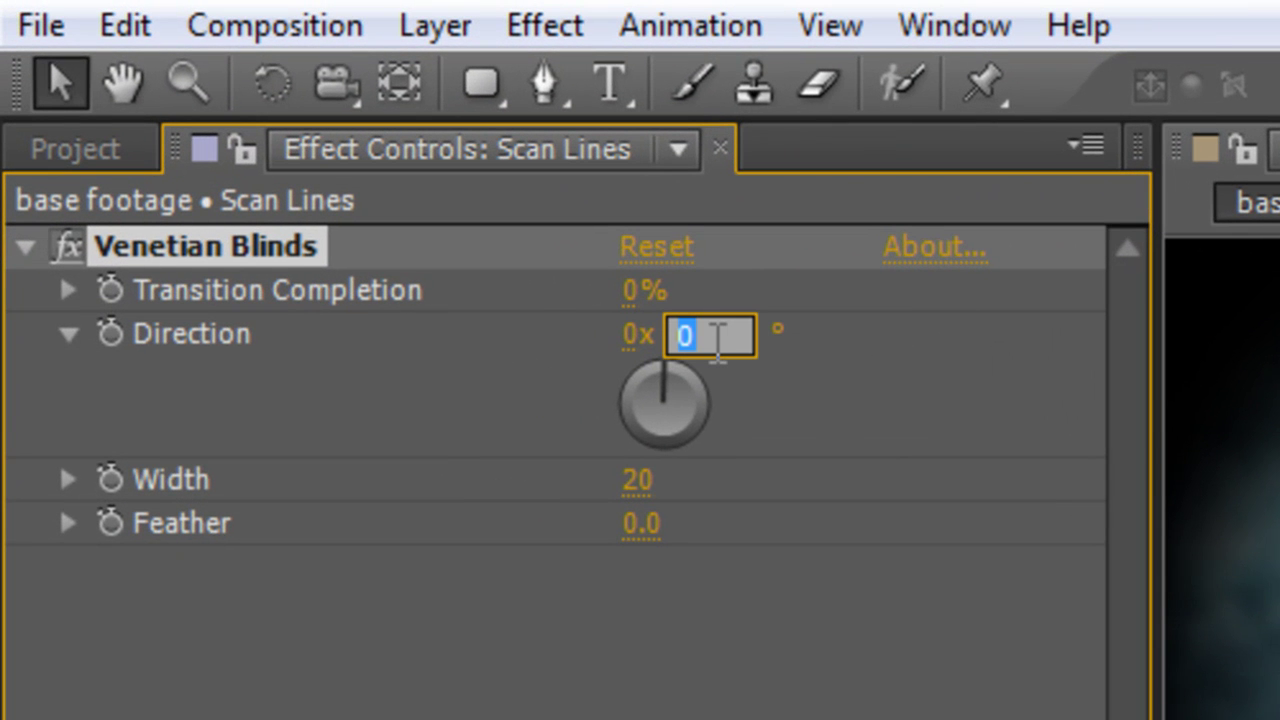
{"action": "type", "text": "90"}
{"action": "key", "text": "Return"}
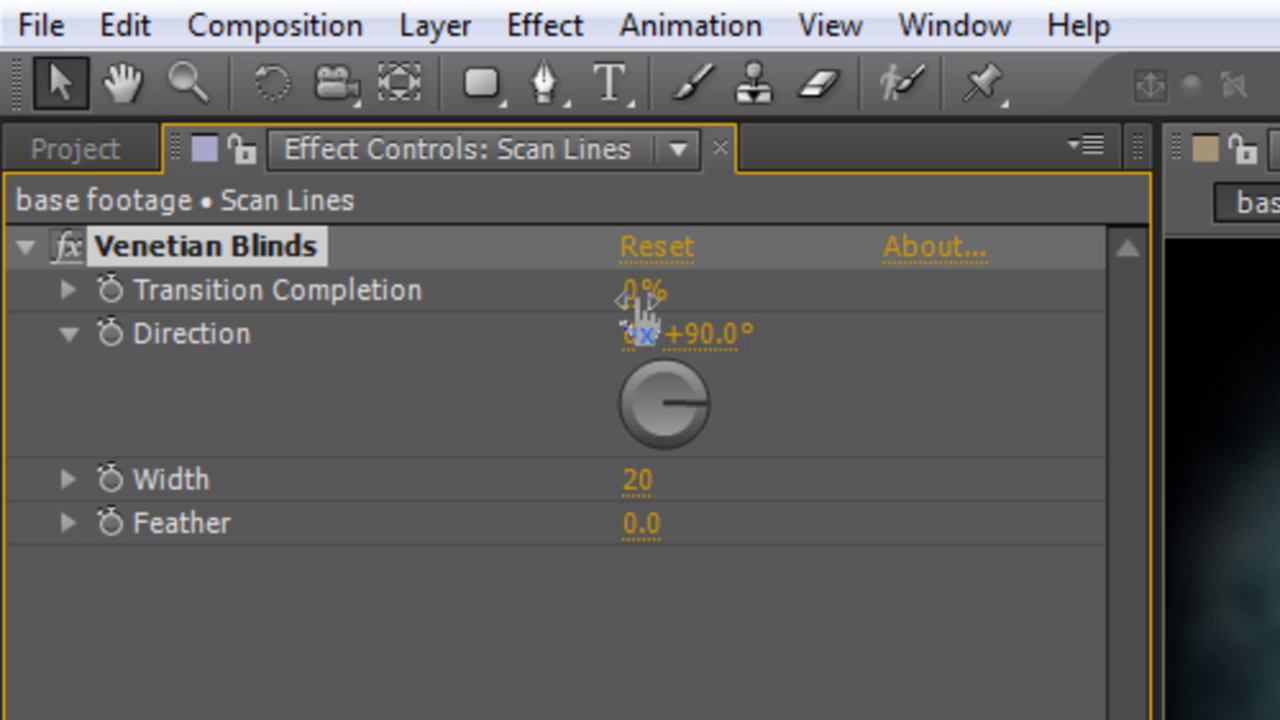
{"action": "left_click_drag", "start_coordinate": [640, 291], "coordinate": [684, 291]}
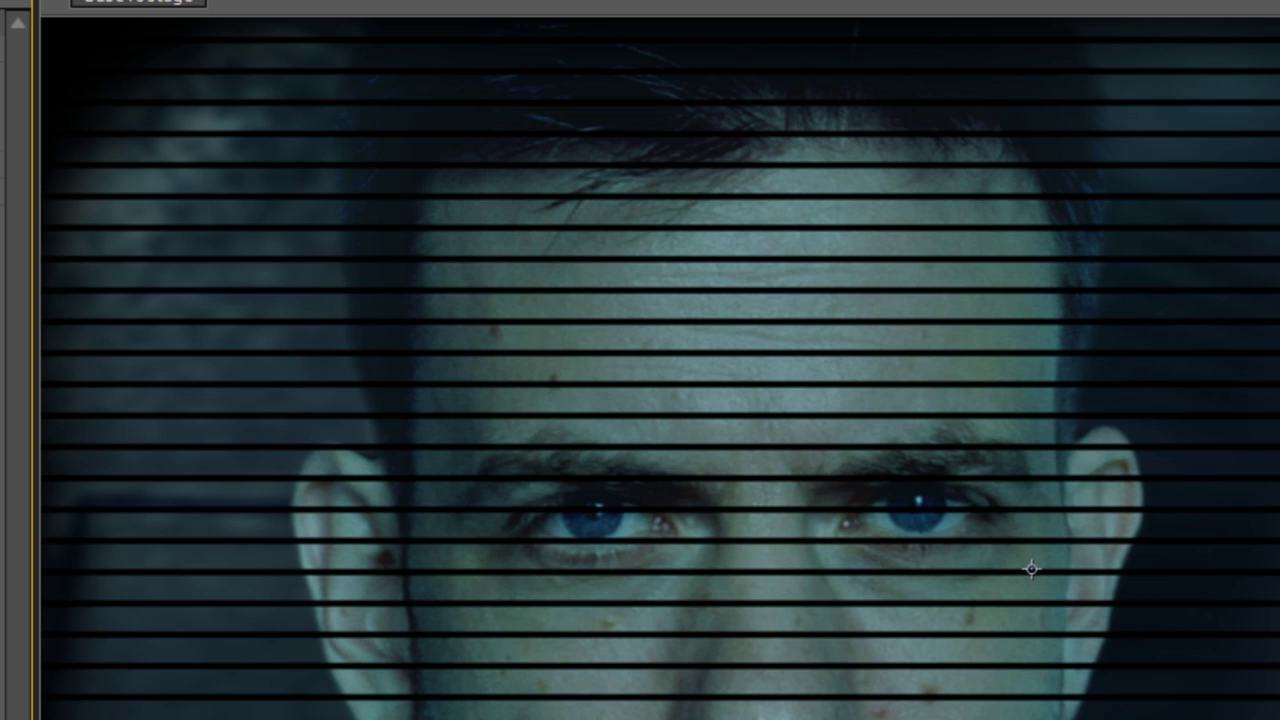
- Set the Venetian Blinds width to 15 and feather to about 8 to soften the scan lines
{"action": "key", "text": "space"}
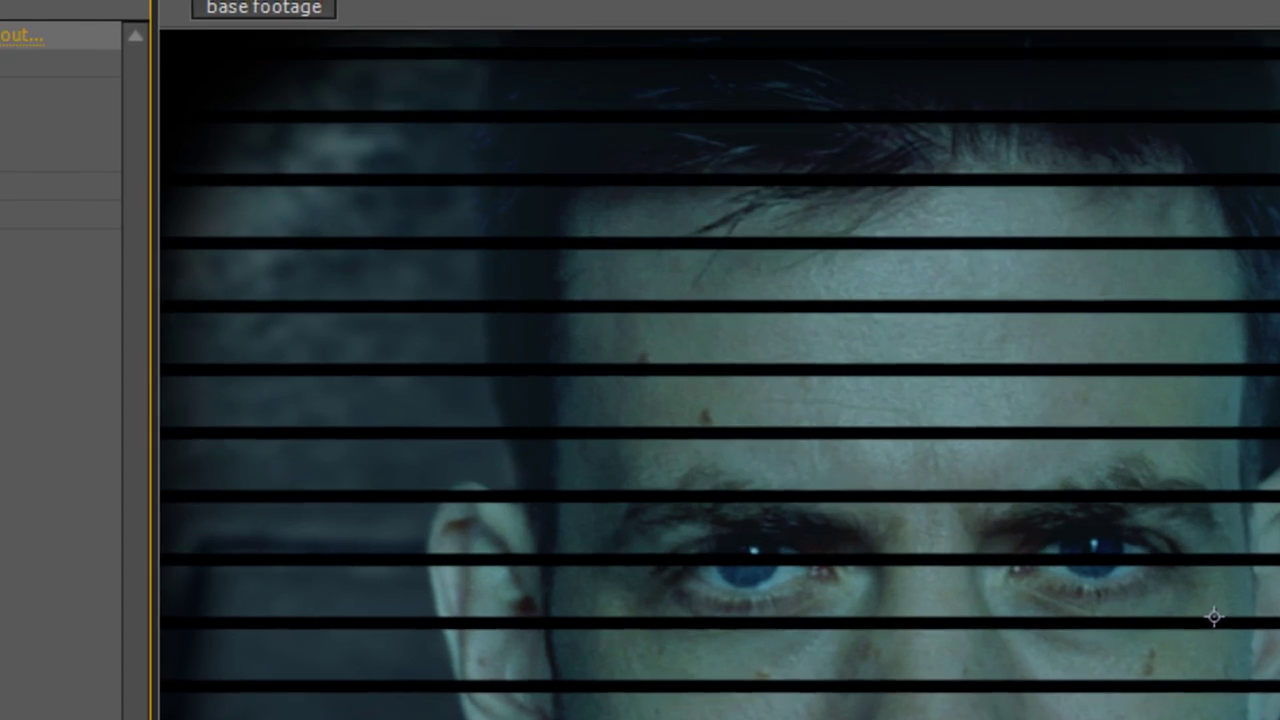
{"action": "left_click_drag", "start_coordinate": [486, 337], "coordinate": [600, 371]}
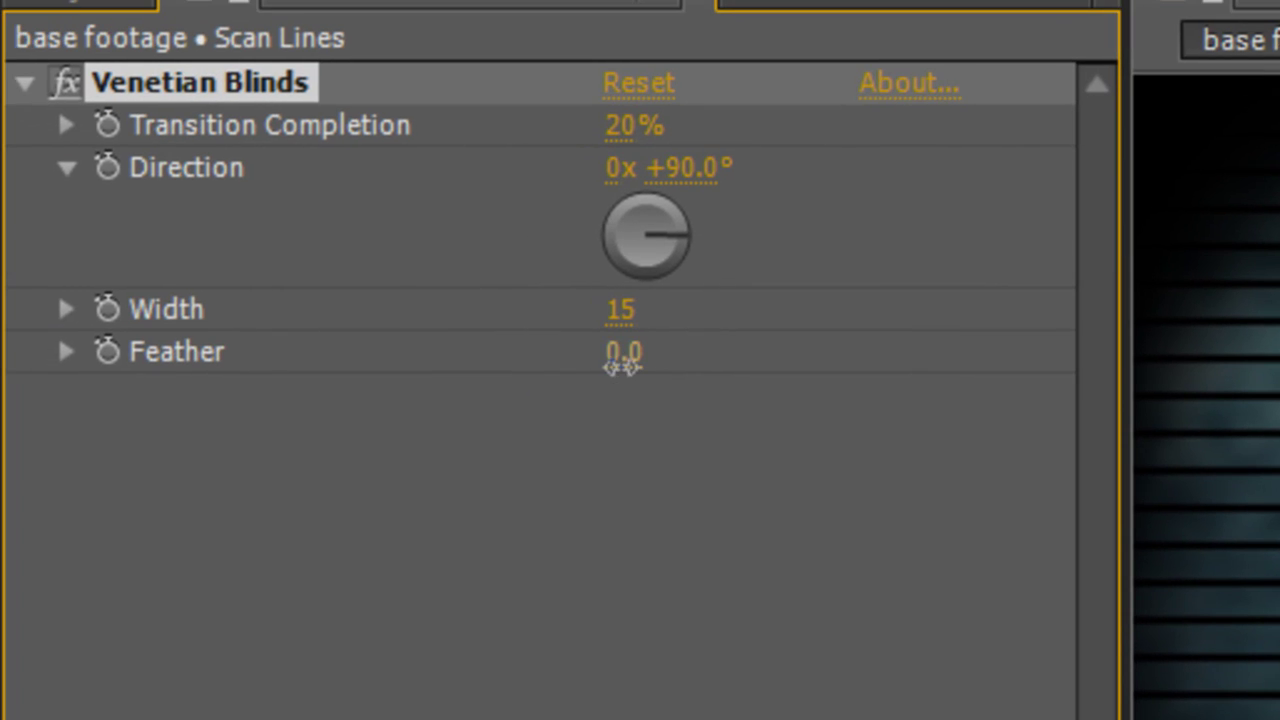
{"action": "left_click_drag", "start_coordinate": [620, 355], "coordinate": [636, 362]}
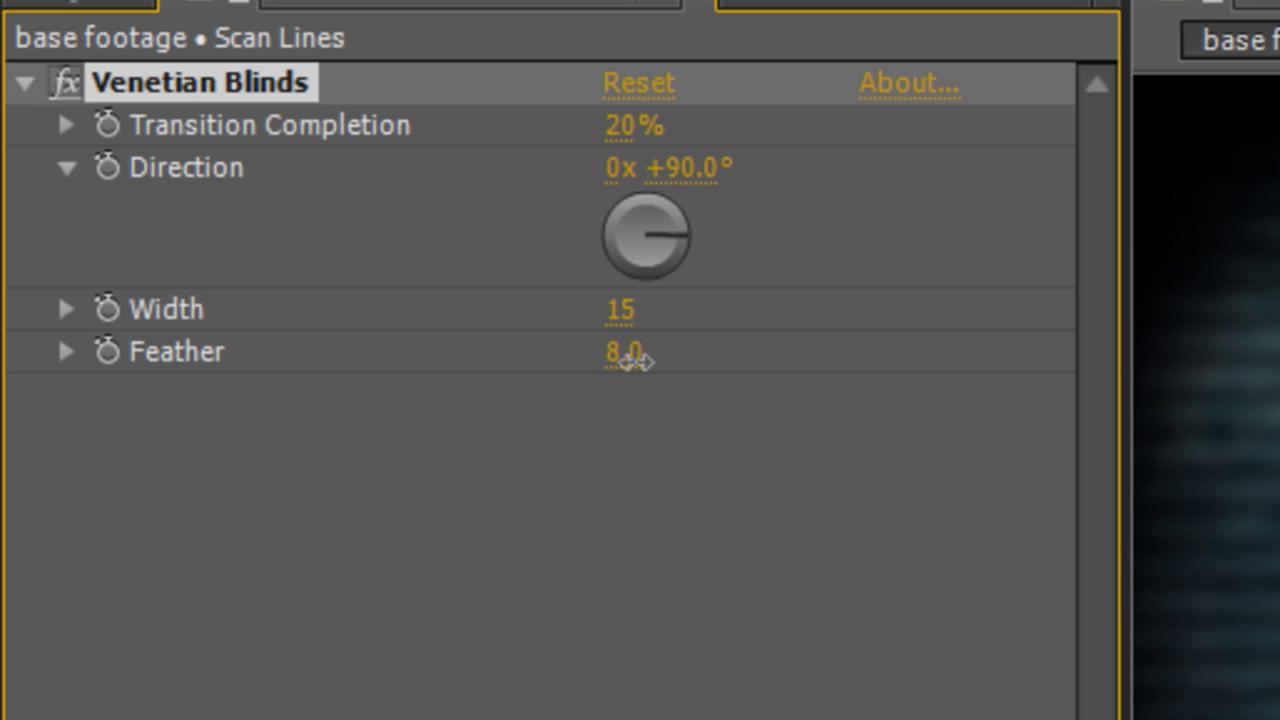
{"action": "left_click", "coordinate": [643, 523]}
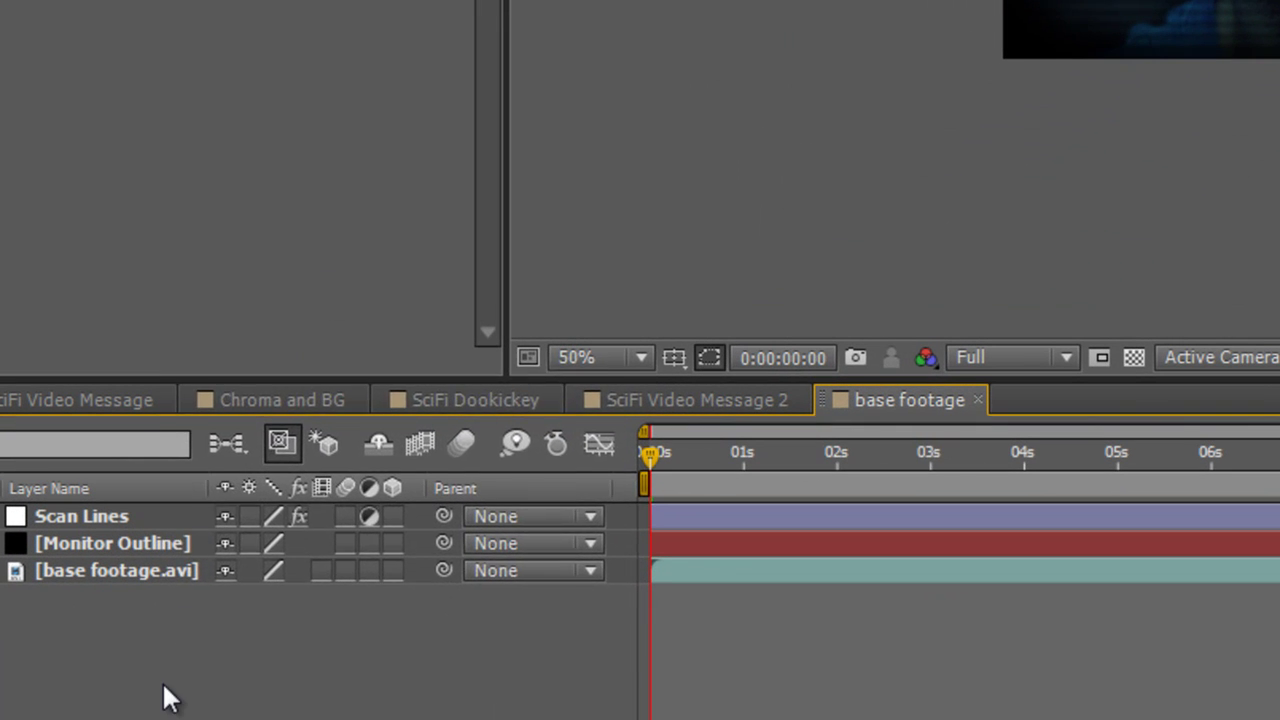
- Create a white 1280 x 720 px solid named Monitor Reflections in the base footage composition
{"action": "right_click", "coordinate": [157, 677]}
{"action": "mouse_move", "coordinate": [286, 386]}
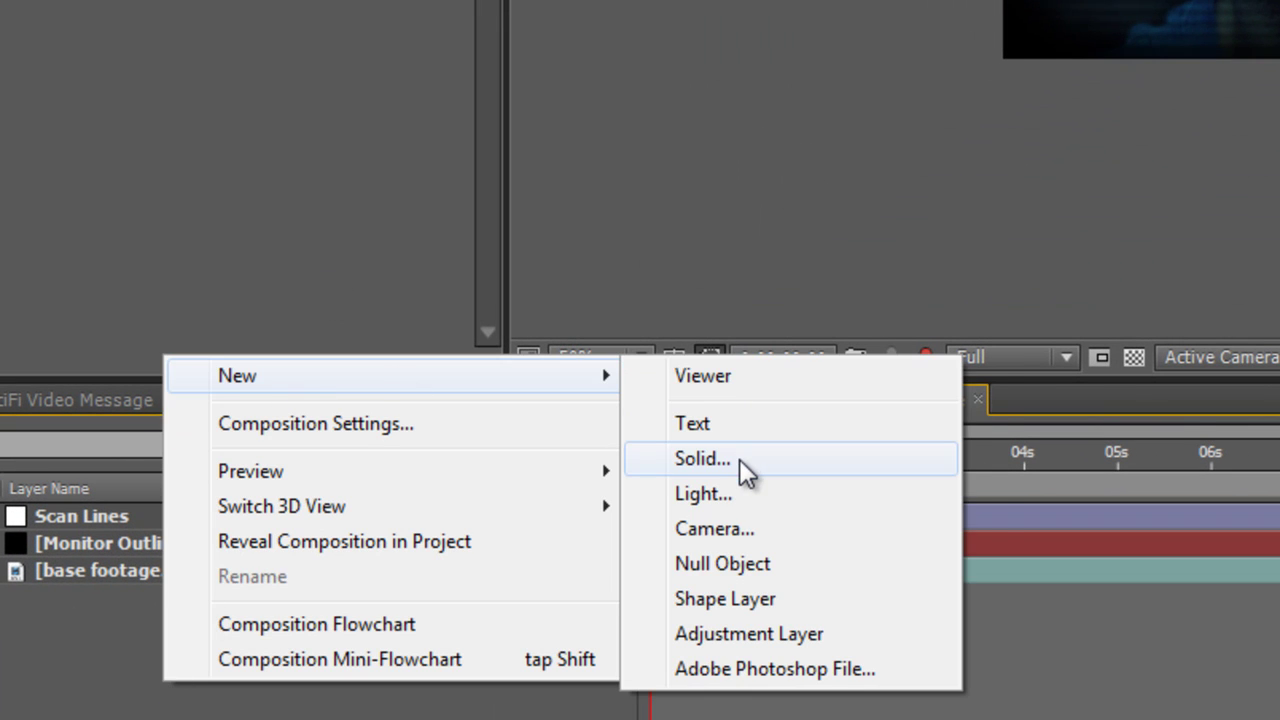
{"action": "left_click", "coordinate": [745, 459]}
{"action": "type", "text": "Monitor Reflections"}
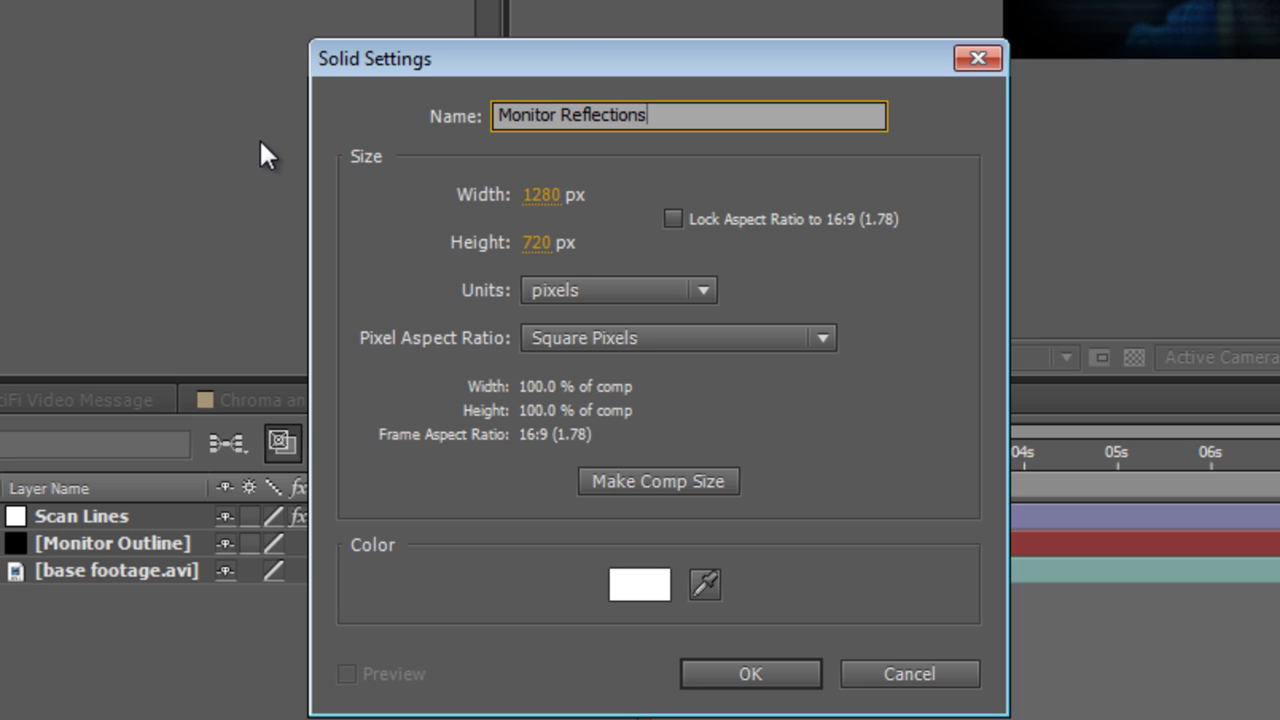
{"action": "left_click", "coordinate": [788, 674]}
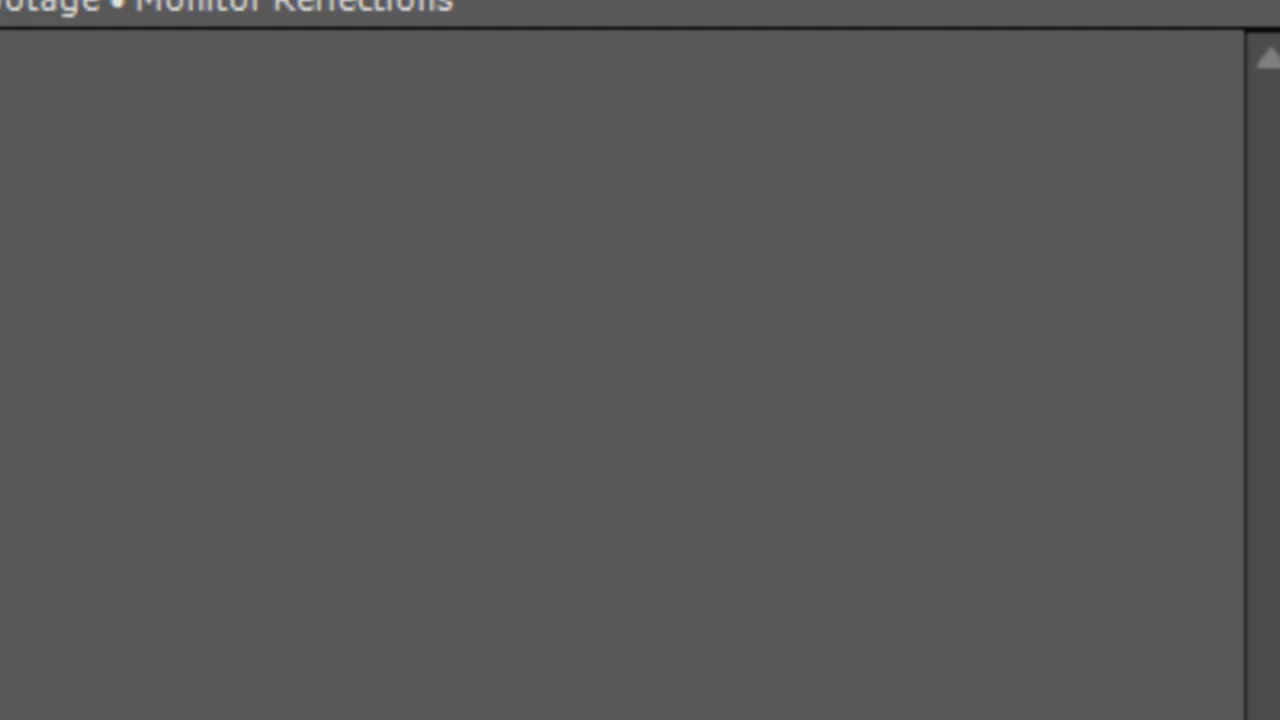
- Draw a wide, flat elliptical mask with the Ellipse Tool in the upper-right area of the Monitor Reflections solid
{"action": "left_click", "coordinate": [662, 120]}
{"action": "left_click_drag", "start_coordinate": [628, 120], "coordinate": [990, 290]}
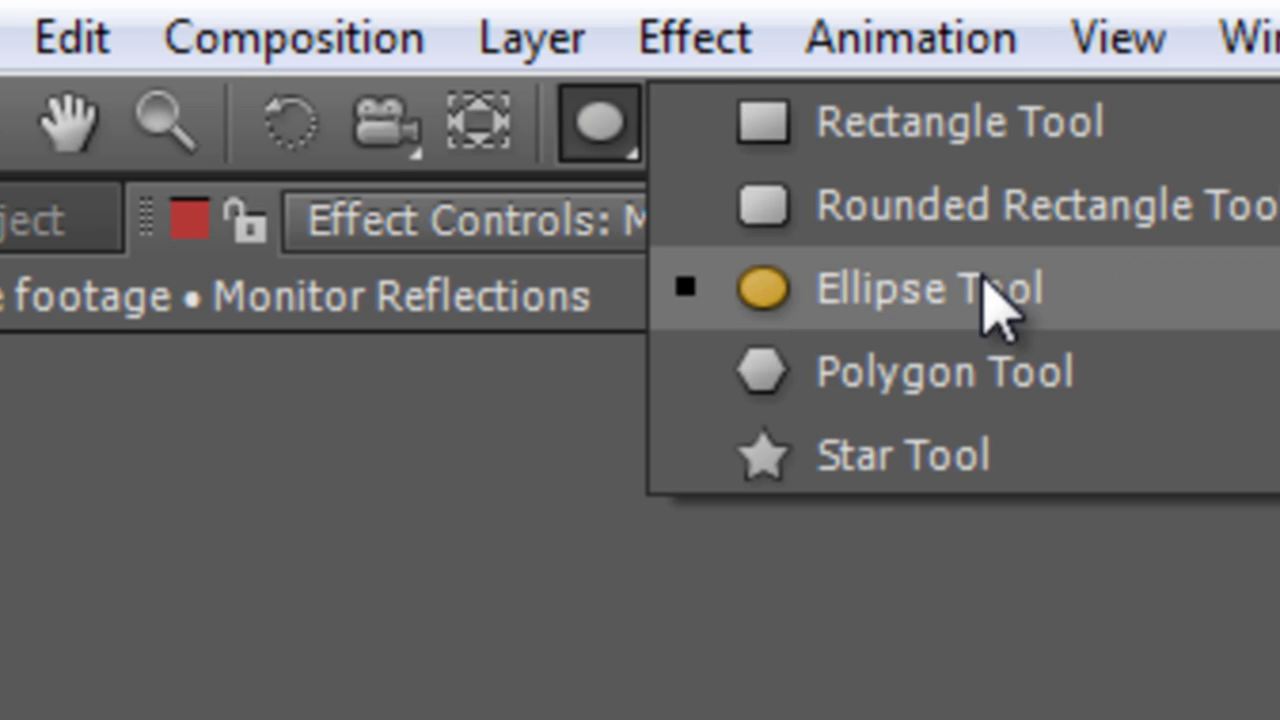
{"action": "left_click", "coordinate": [983, 278]}
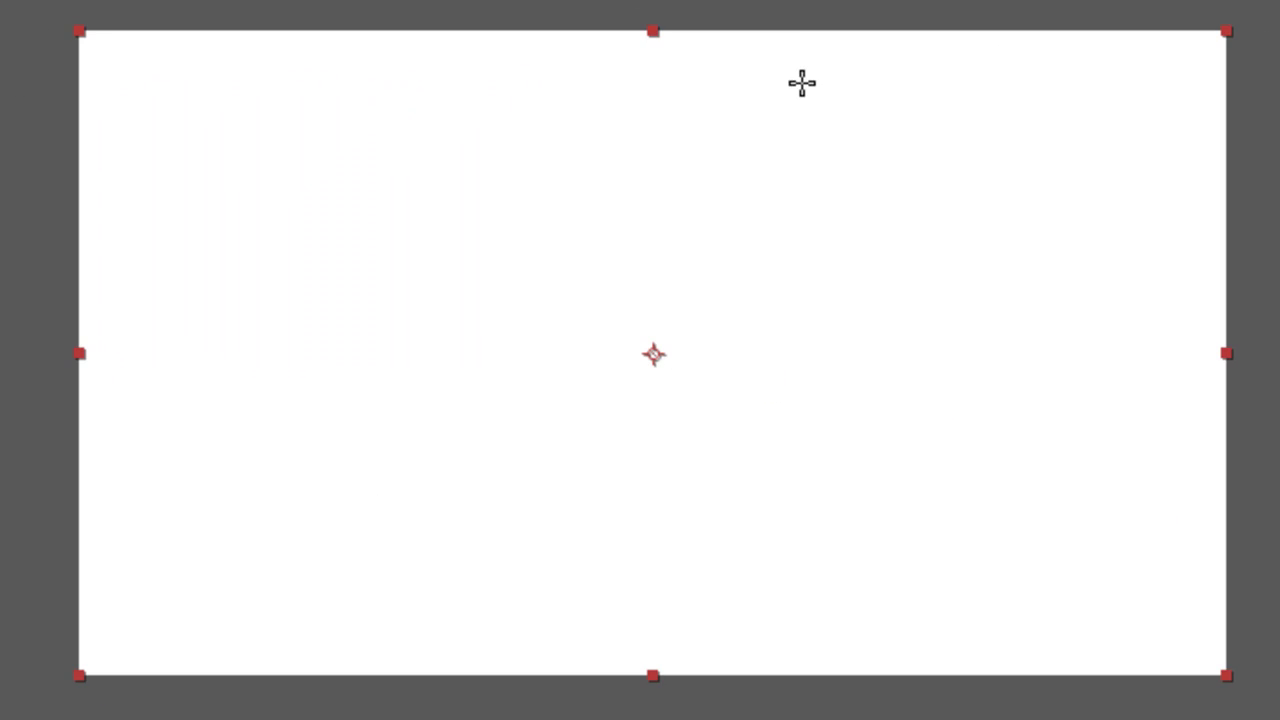
{"action": "left_click_drag", "start_coordinate": [727, 79], "coordinate": [1162, 198]}
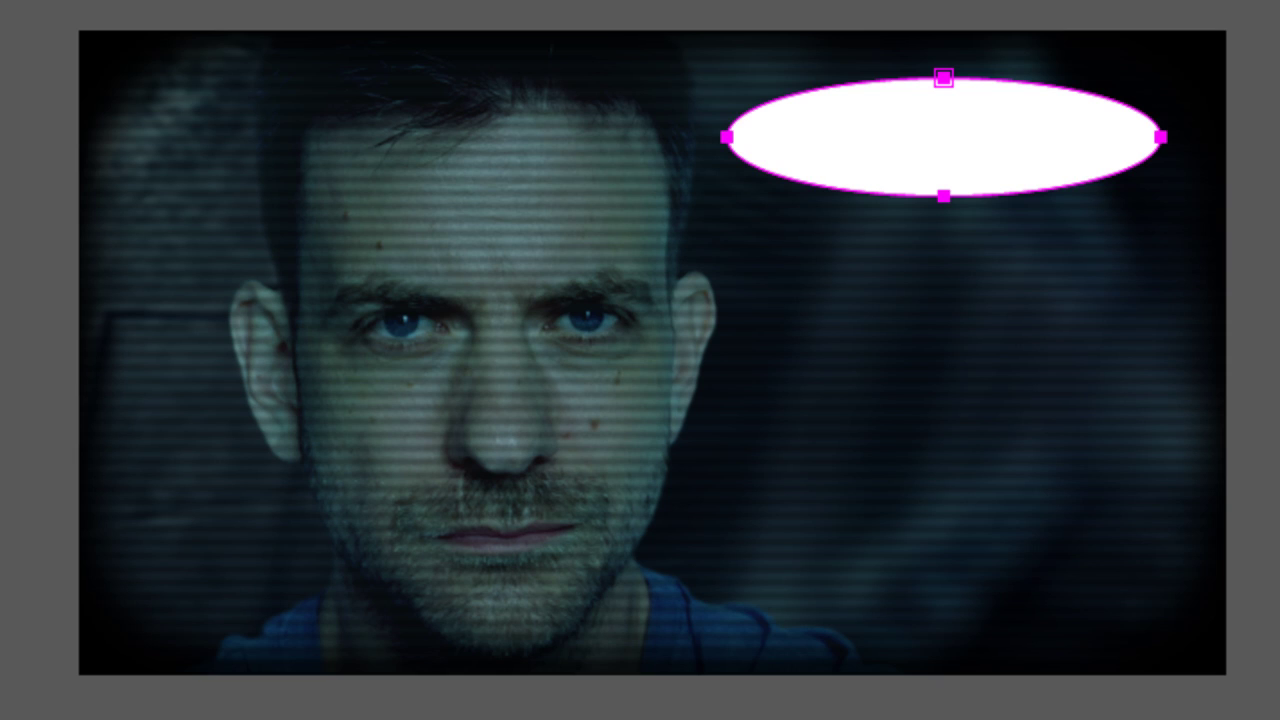
- Reshape the elliptical mask's points and handles into a curved highlight tapering down toward the frame's right edge, and deselect it
{"action": "key", "text": "v"}
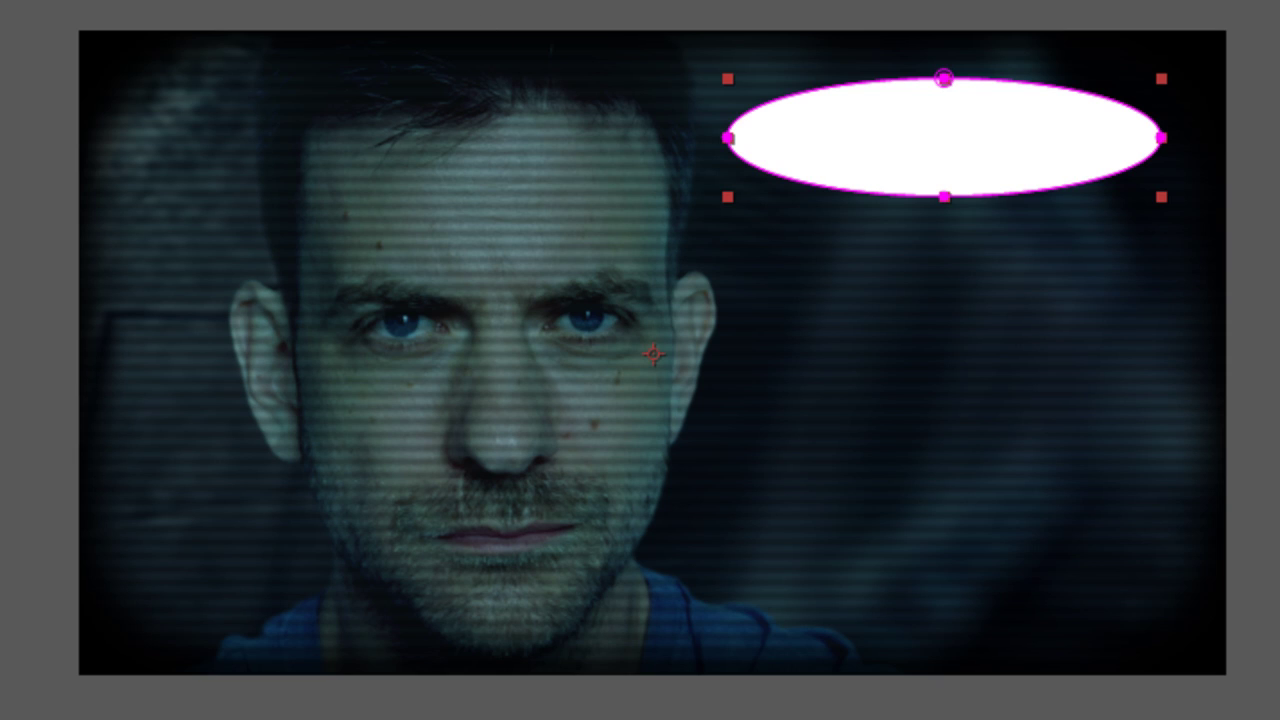
{"action": "left_click_drag", "start_coordinate": [730, 148], "coordinate": [817, 126]}
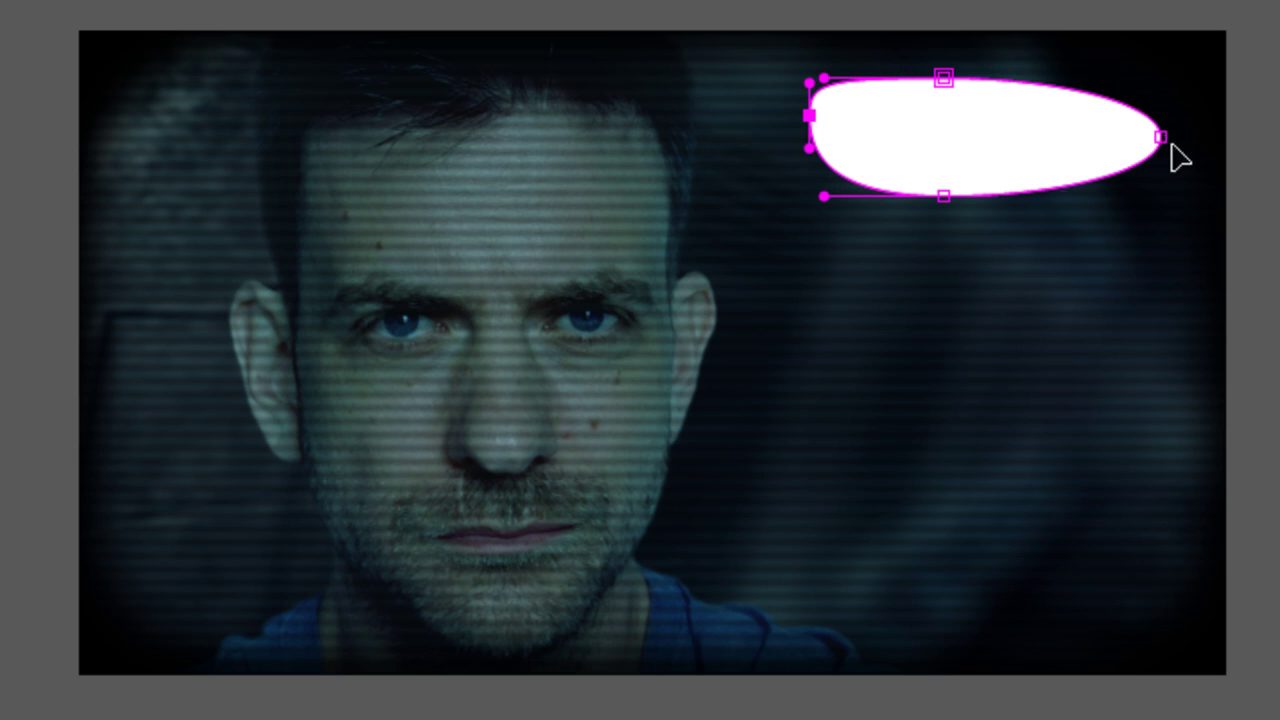
{"action": "left_click_drag", "start_coordinate": [1161, 137], "coordinate": [1192, 183]}
{"action": "left_click_drag", "start_coordinate": [945, 197], "coordinate": [1005, 161]}
{"action": "left_click_drag", "start_coordinate": [944, 77], "coordinate": [1005, 71]}
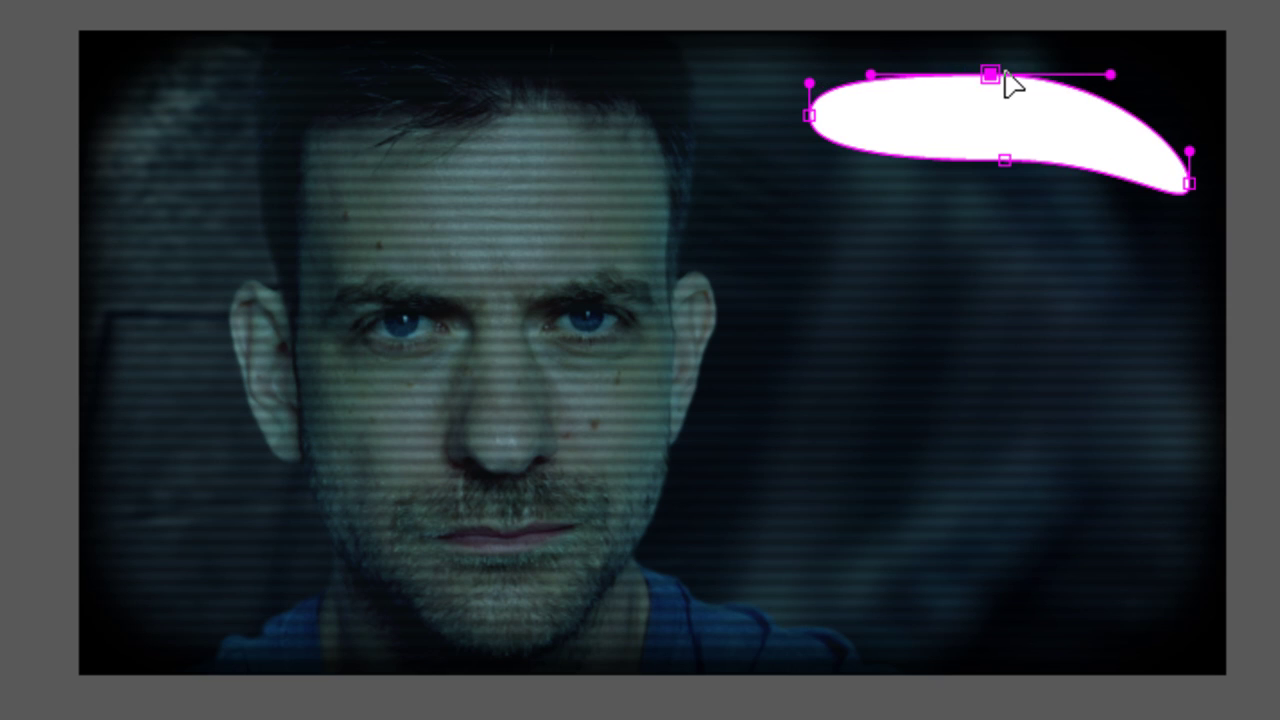
{"action": "left_click_drag", "start_coordinate": [810, 116], "coordinate": [834, 110]}
{"action": "left_click_drag", "start_coordinate": [1188, 186], "coordinate": [1189, 189]}
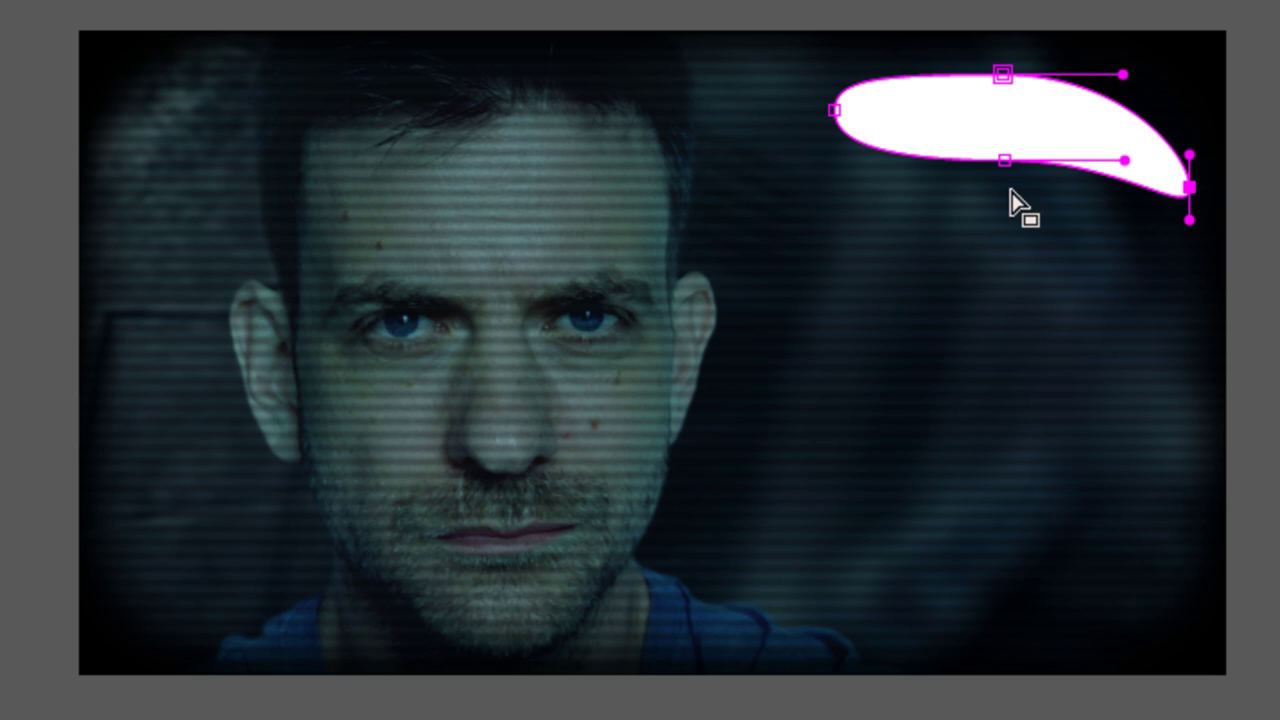
{"action": "left_click_drag", "start_coordinate": [1002, 160], "coordinate": [1017, 155]}
{"action": "left_click_drag", "start_coordinate": [834, 143], "coordinate": [858, 143]}
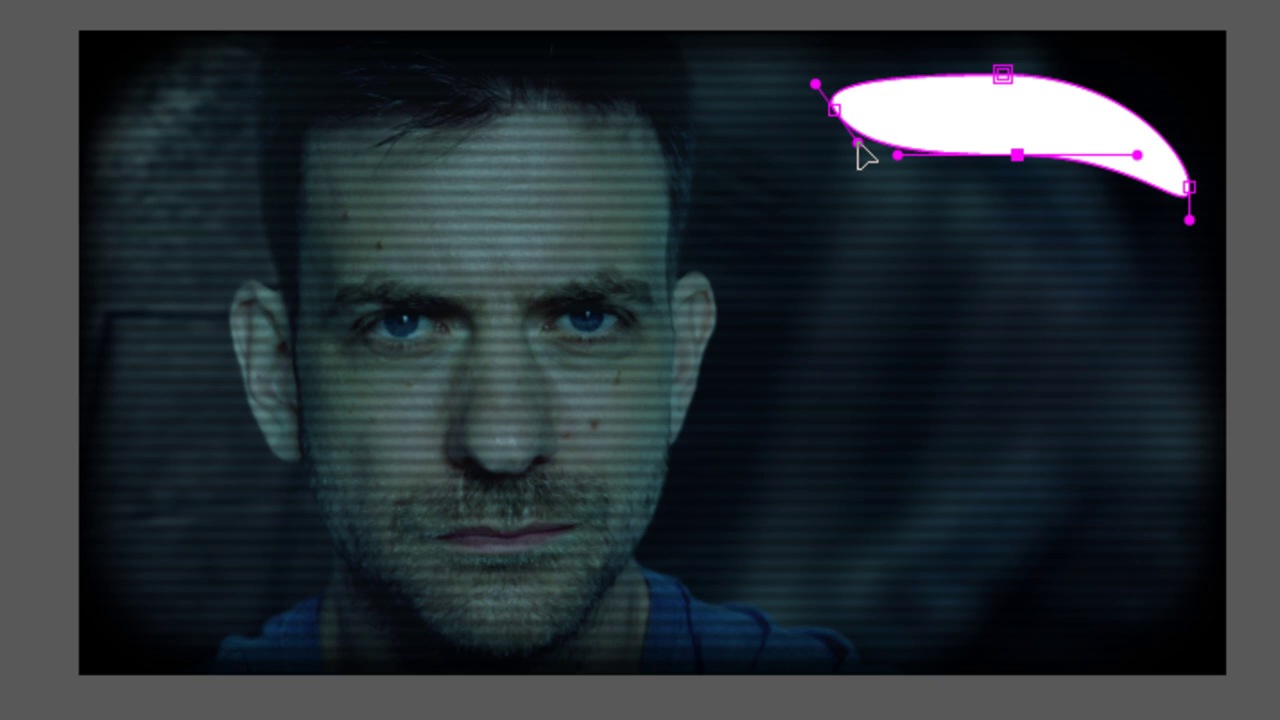
{"action": "double_click", "coordinate": [1013, 125]}
{"action": "key", "text": "ctrl+shift+a"}
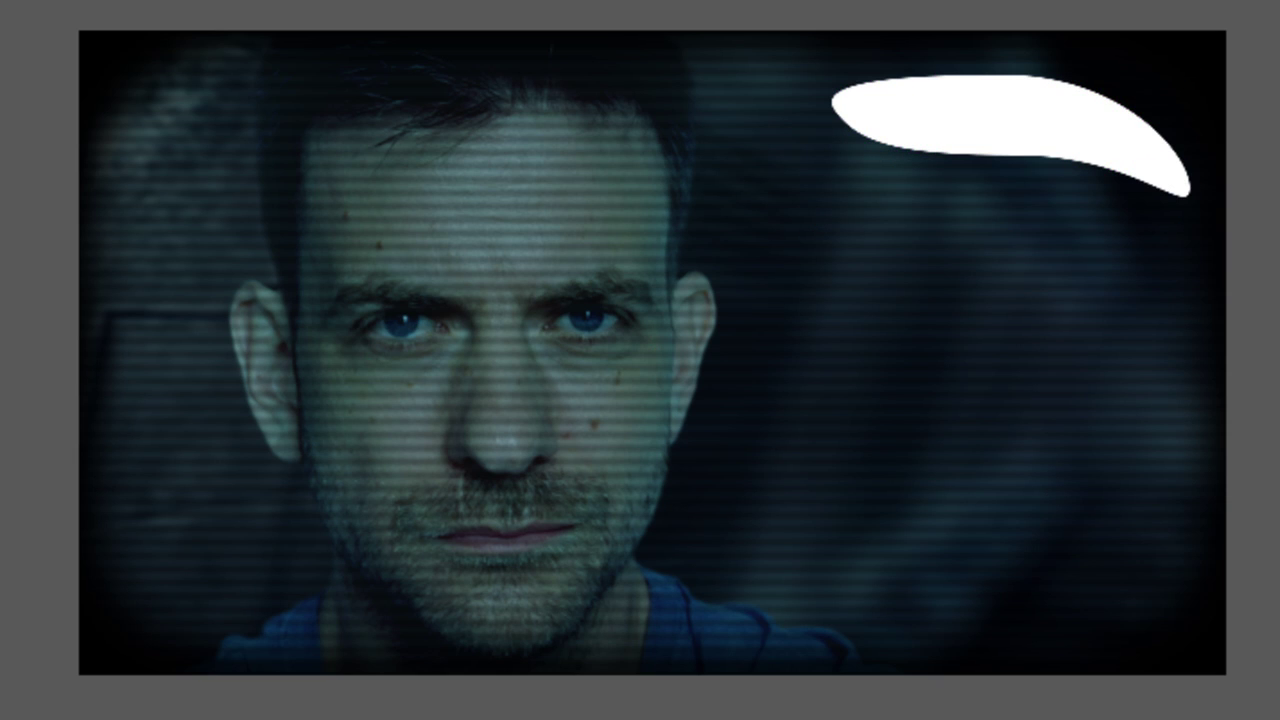
- Set the reflection mask's opacity to 59% and feather its edges
{"action": "key", "text": "ctrl+shift+h"}
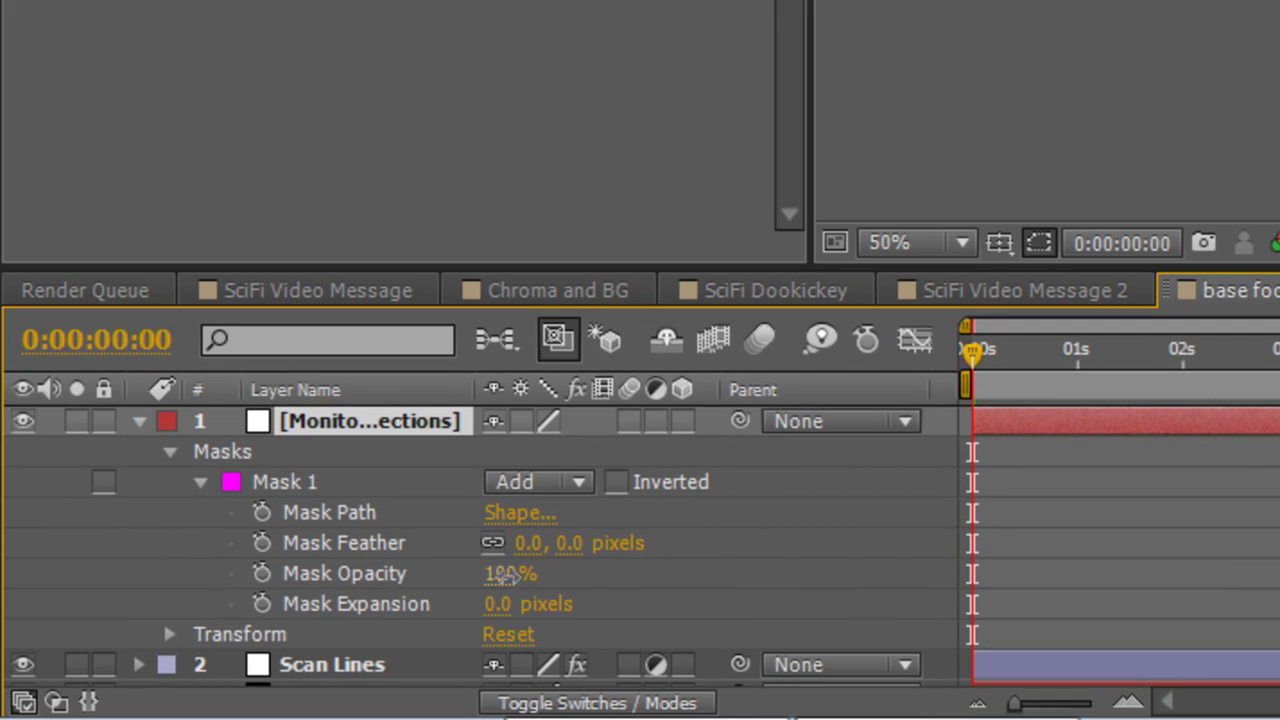
{"action": "left_click_drag", "start_coordinate": [500, 576], "coordinate": [438, 581]}
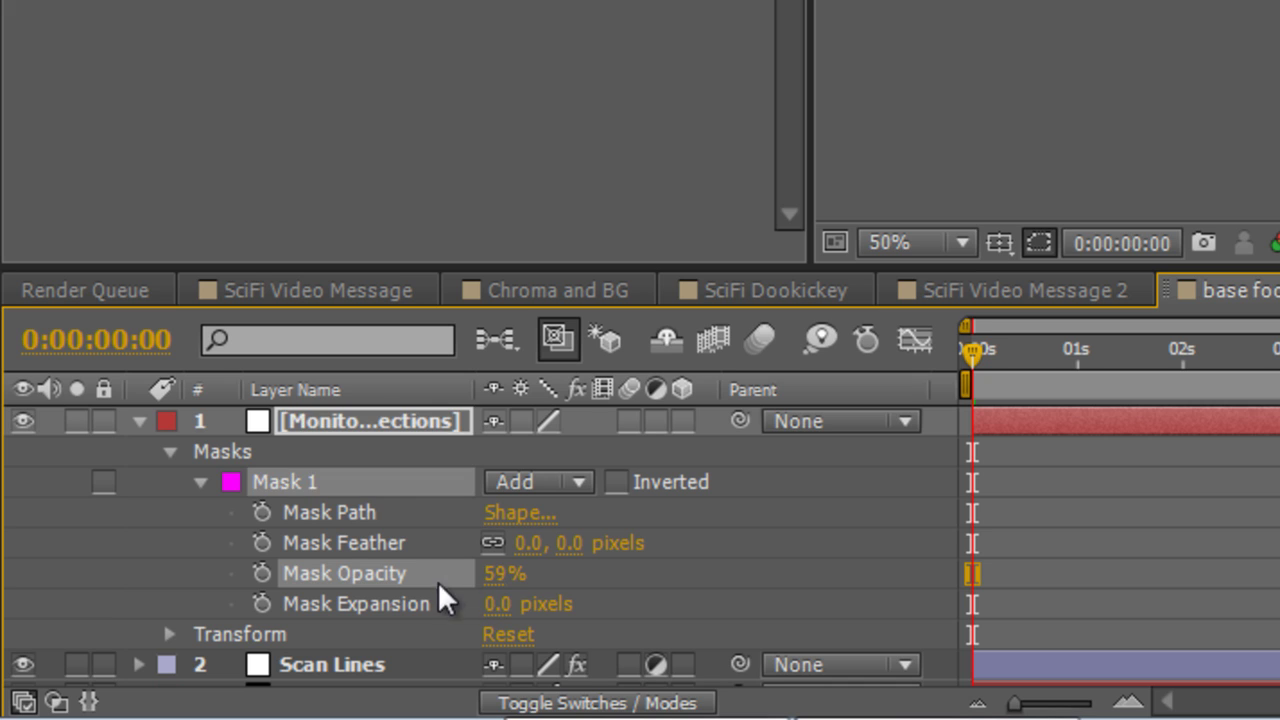
{"action": "left_click", "coordinate": [749, 563]}
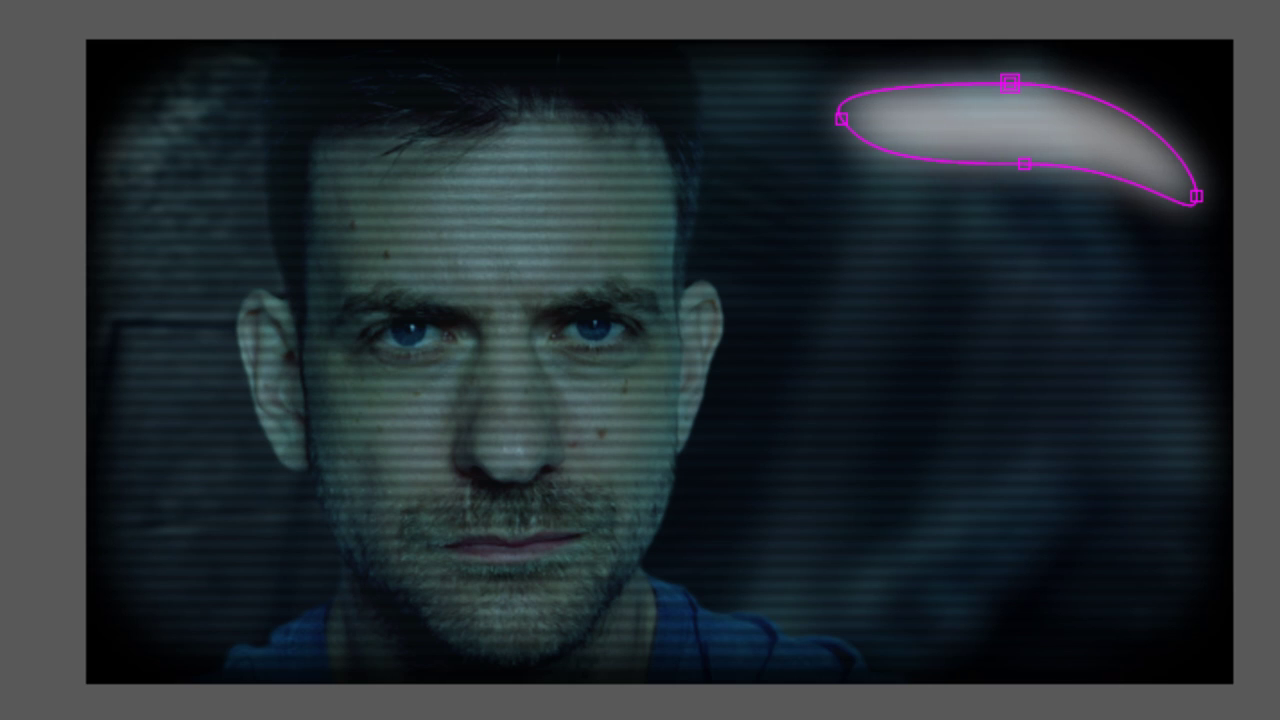
{"action": "key", "text": "ctrl+shift+a"}
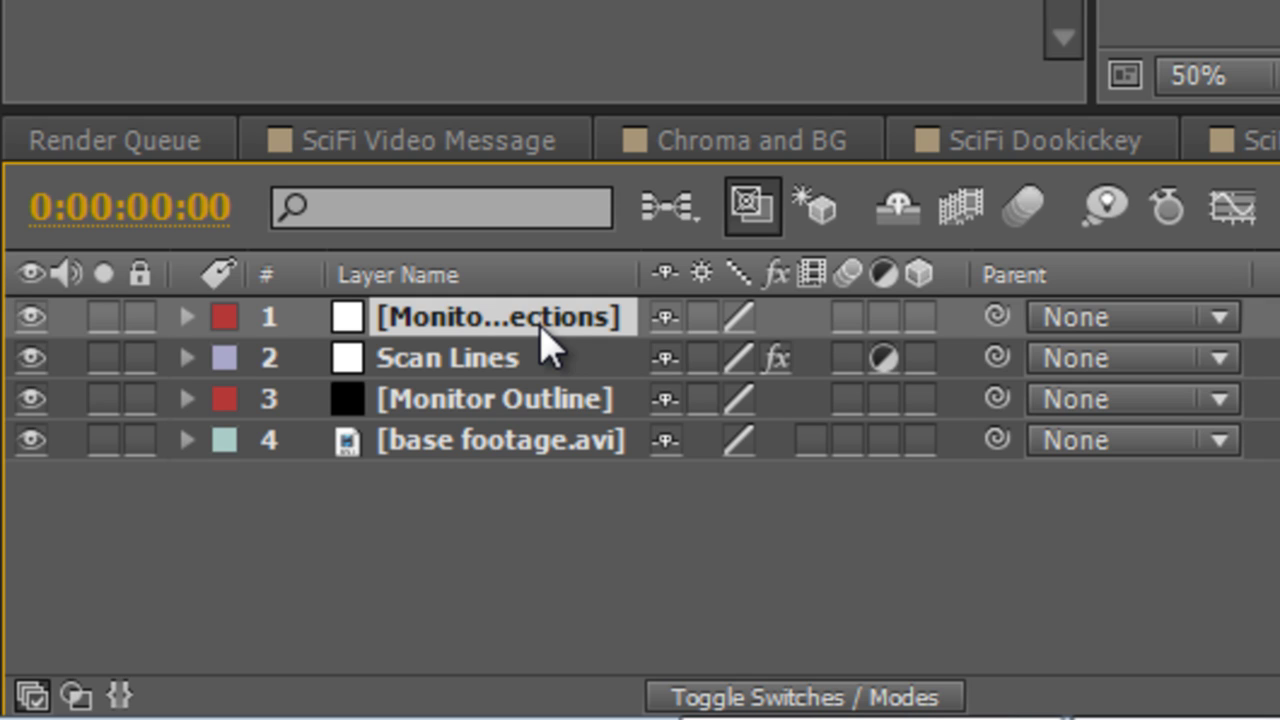
- Duplicate the Monitor Reflections layer and rotate the copy 180° to place a second reflection at the lower left
{"action": "key", "text": "ctrl+d"}
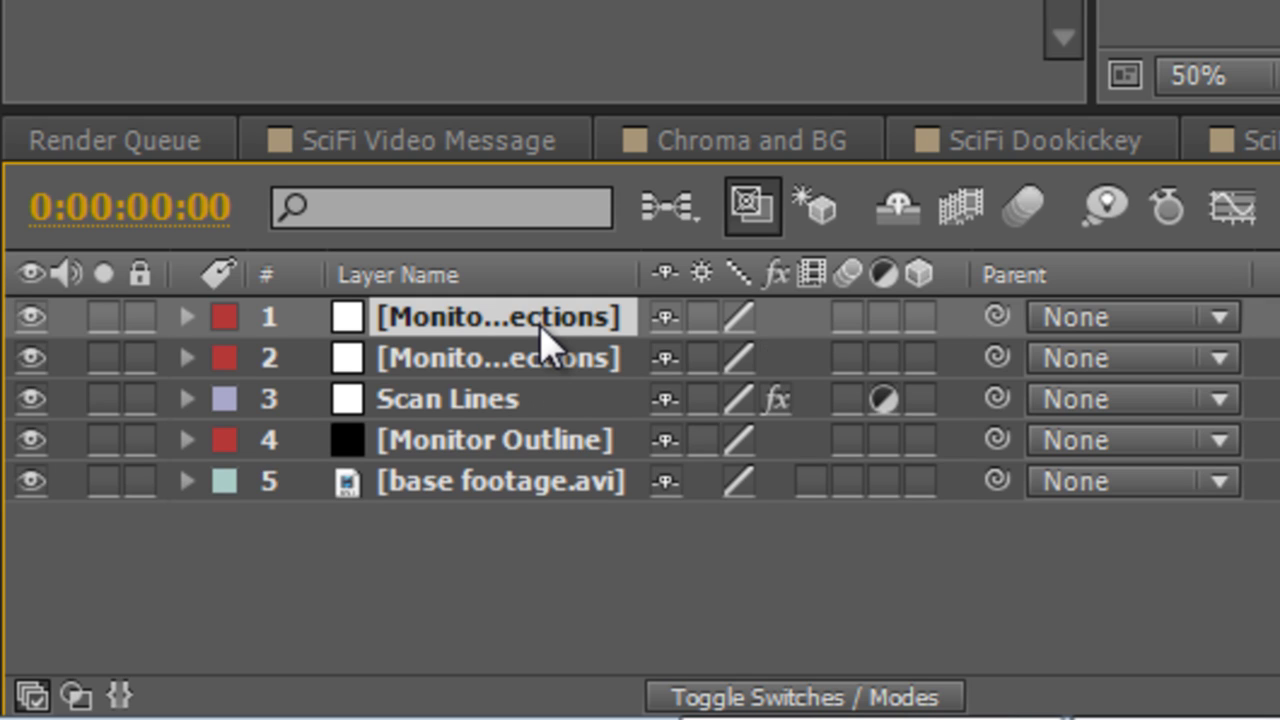
{"action": "key", "text": "r"}
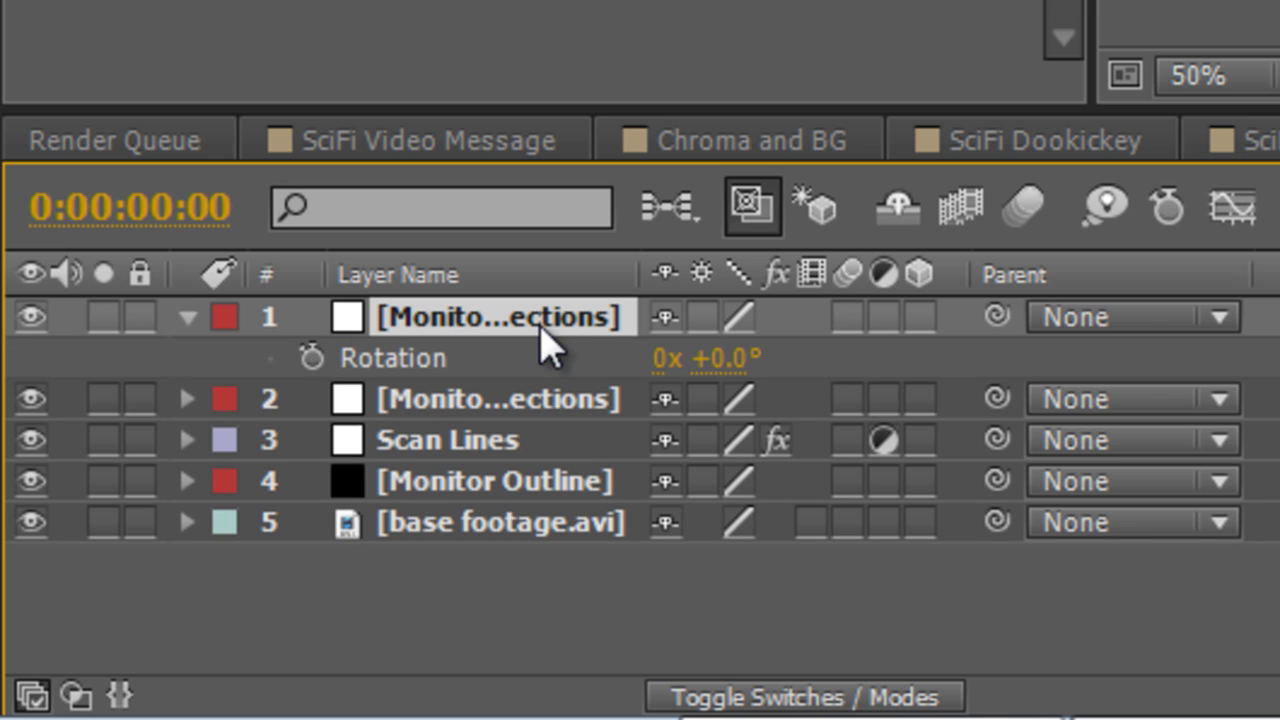
{"action": "left_click", "coordinate": [731, 357]}
{"action": "type", "text": "180"}
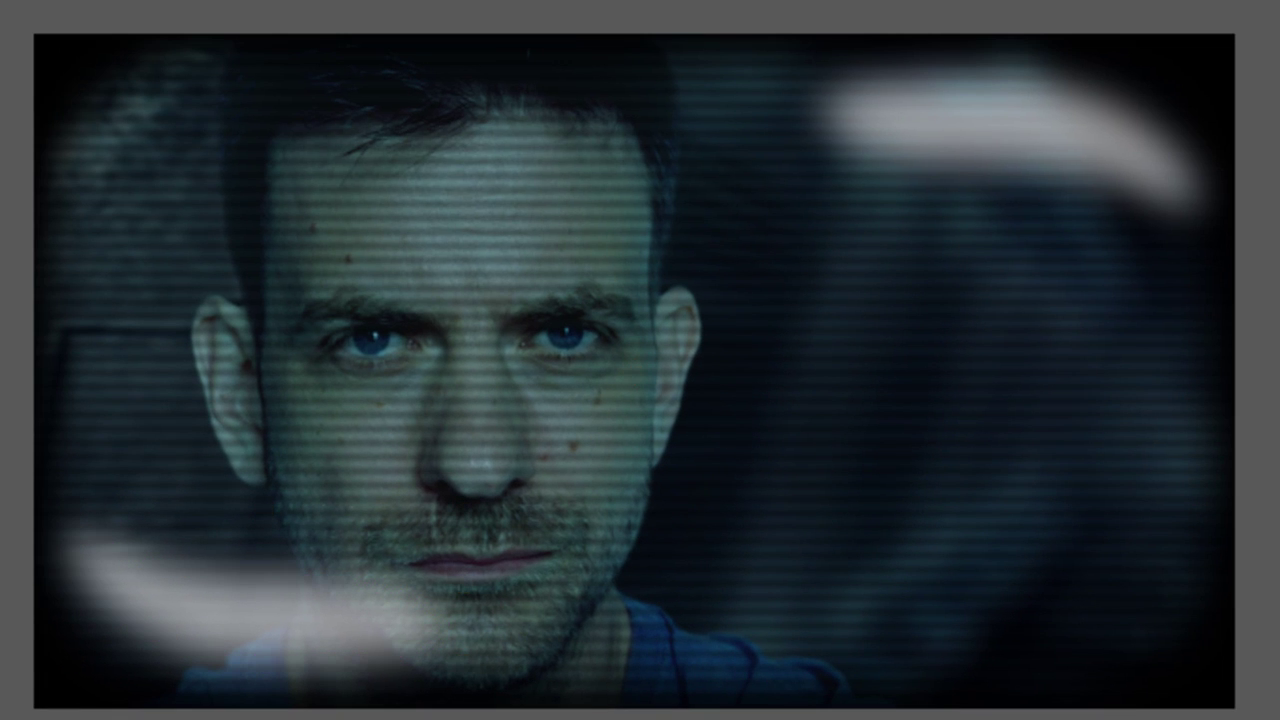
- Fade the lower-left reflection with its mask outline hidden, and scrub the timeline to 0:00:03:19 to check the look
{"action": "key", "text": "ctrl+shift+h"}
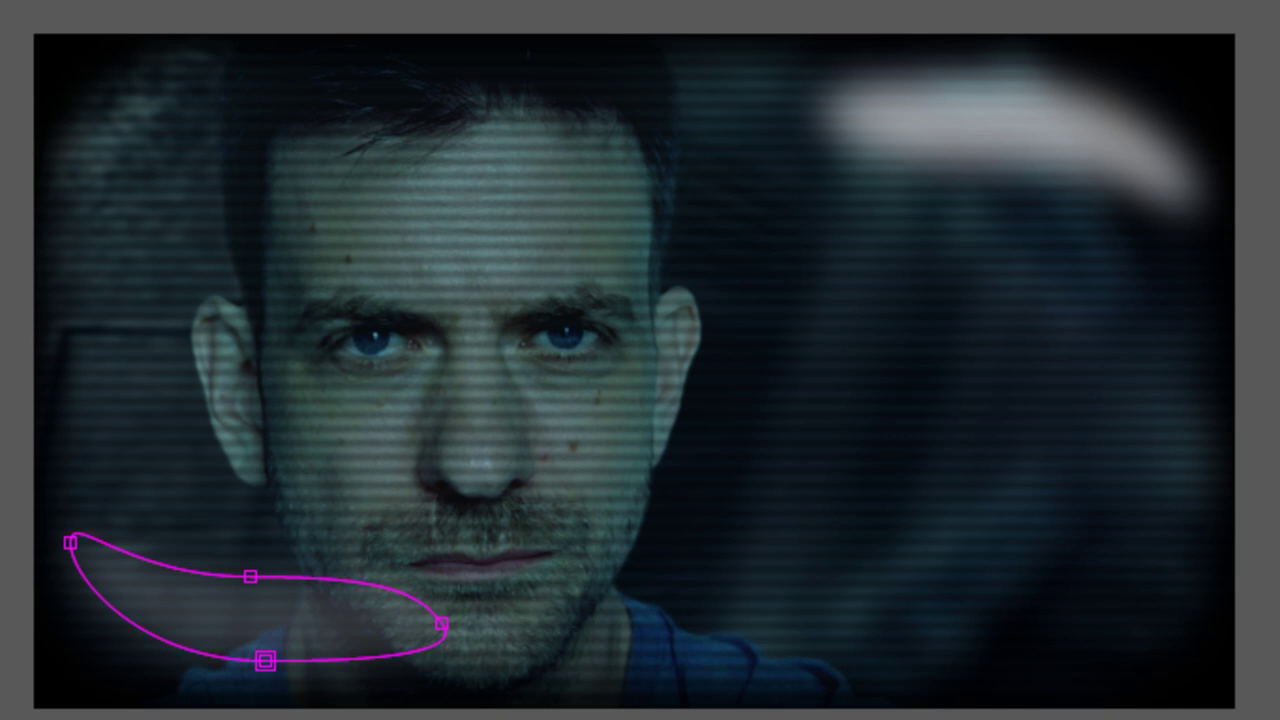
{"action": "key", "text": "ctrl+shift+h"}
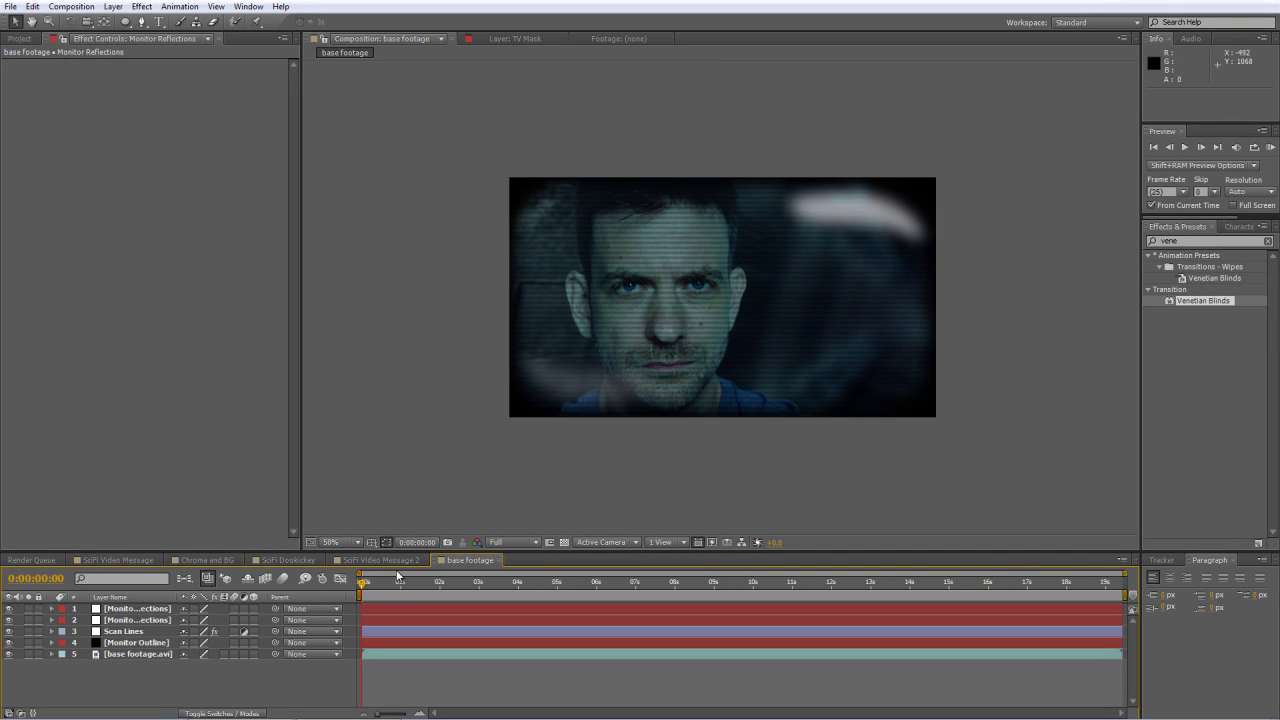
{"action": "left_click_drag", "start_coordinate": [397, 577], "coordinate": [510, 582]}
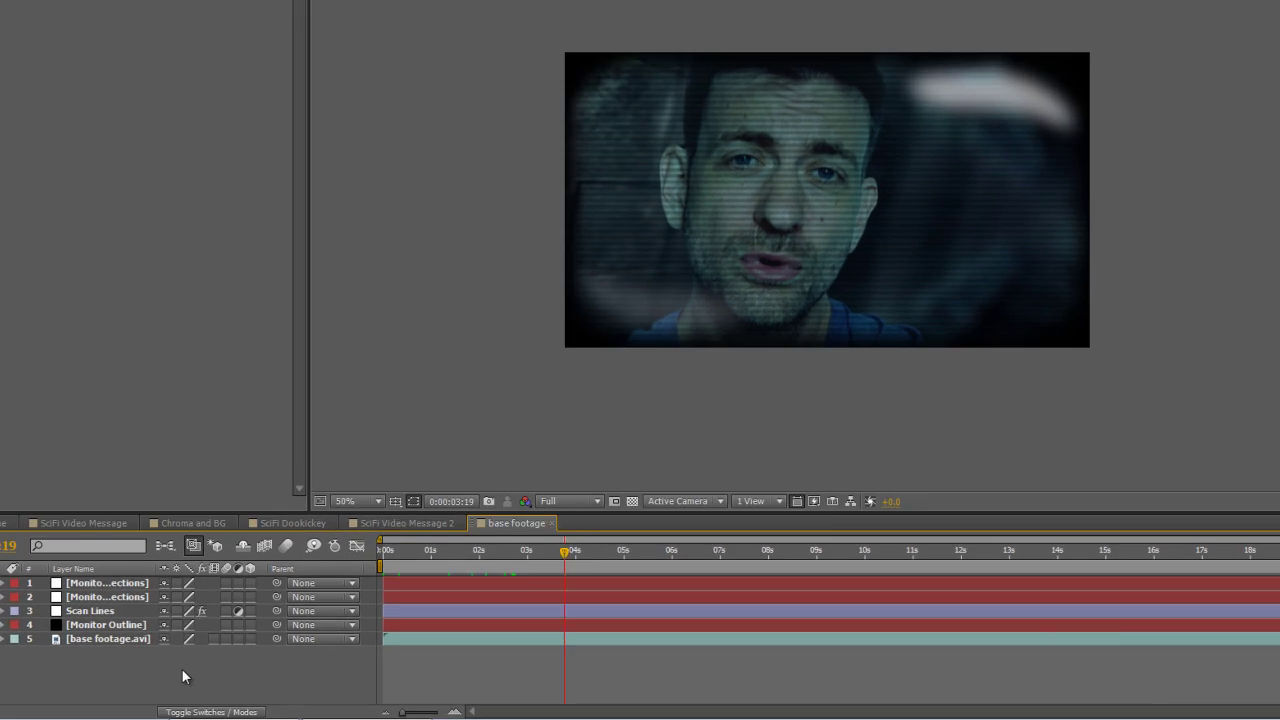
- Add a new adjustment layer above all the other layers and rename it Static
{"action": "right_click", "coordinate": [200, 683]}
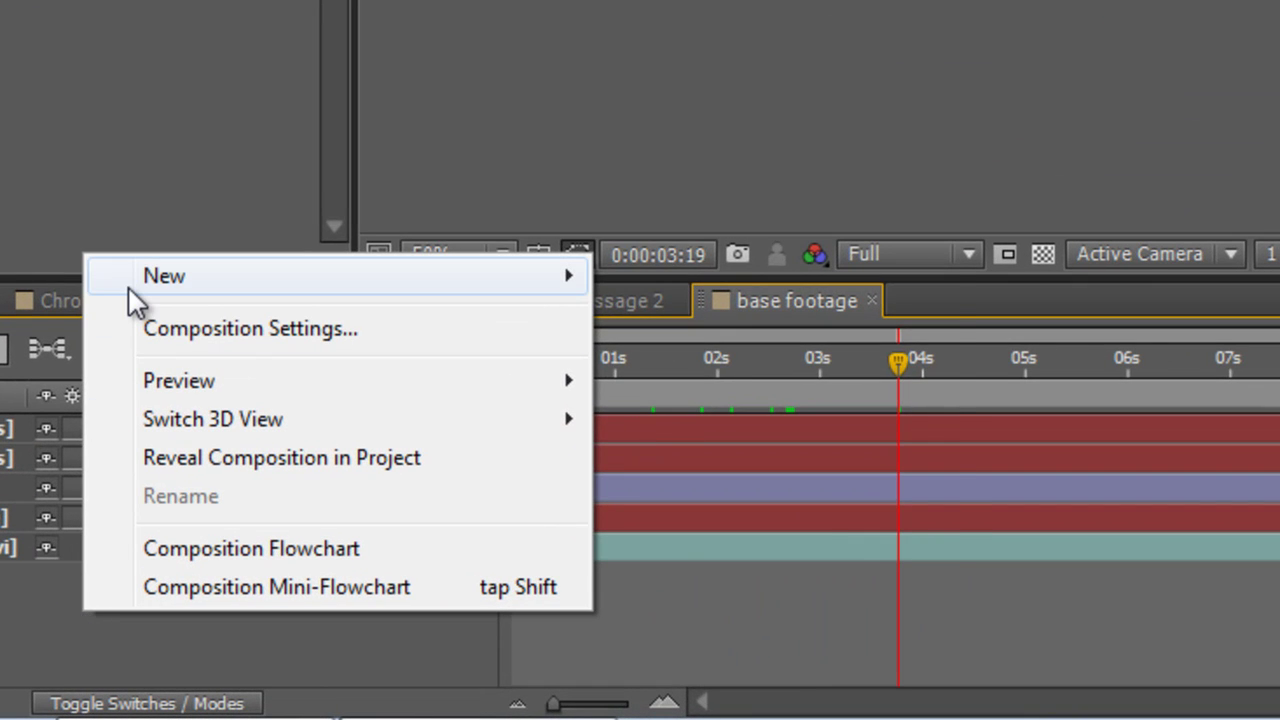
{"action": "mouse_move", "coordinate": [129, 288]}
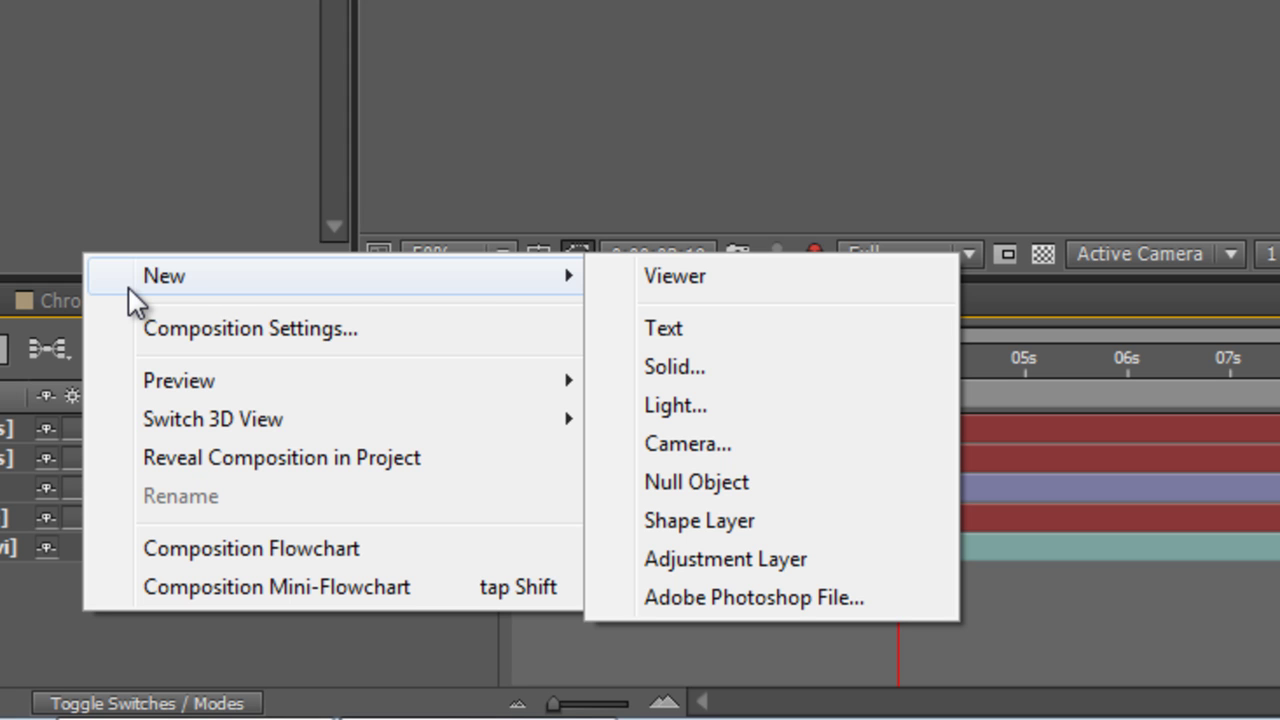
{"action": "left_click", "coordinate": [710, 558]}
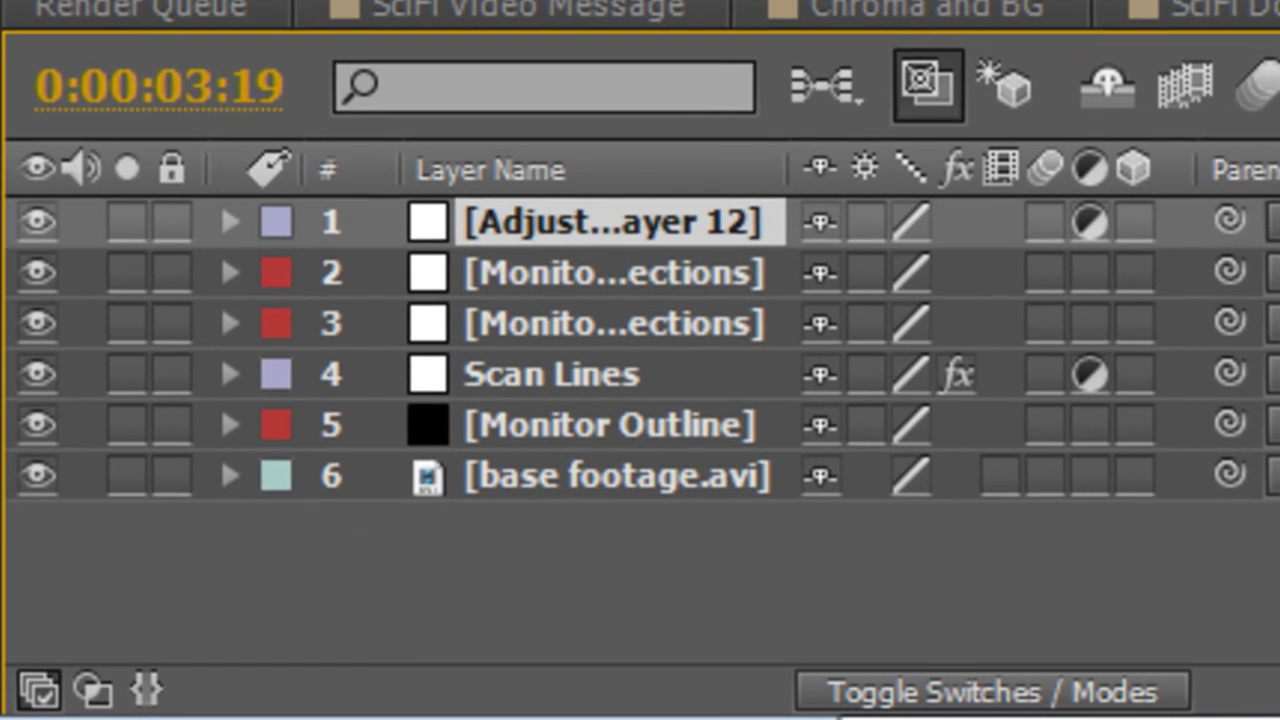
{"action": "key", "text": "t"}
{"action": "key", "text": "Return"}
{"action": "type", "text": "tatic"}
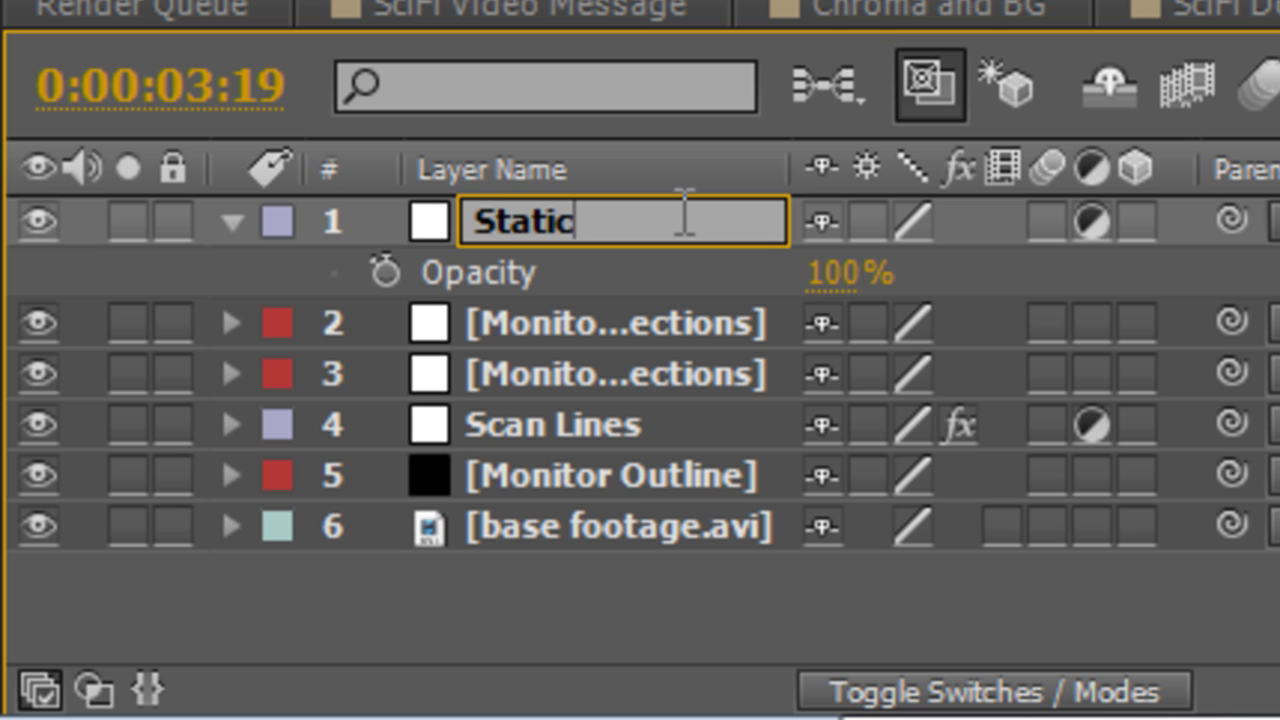
{"action": "key", "text": "Return"}
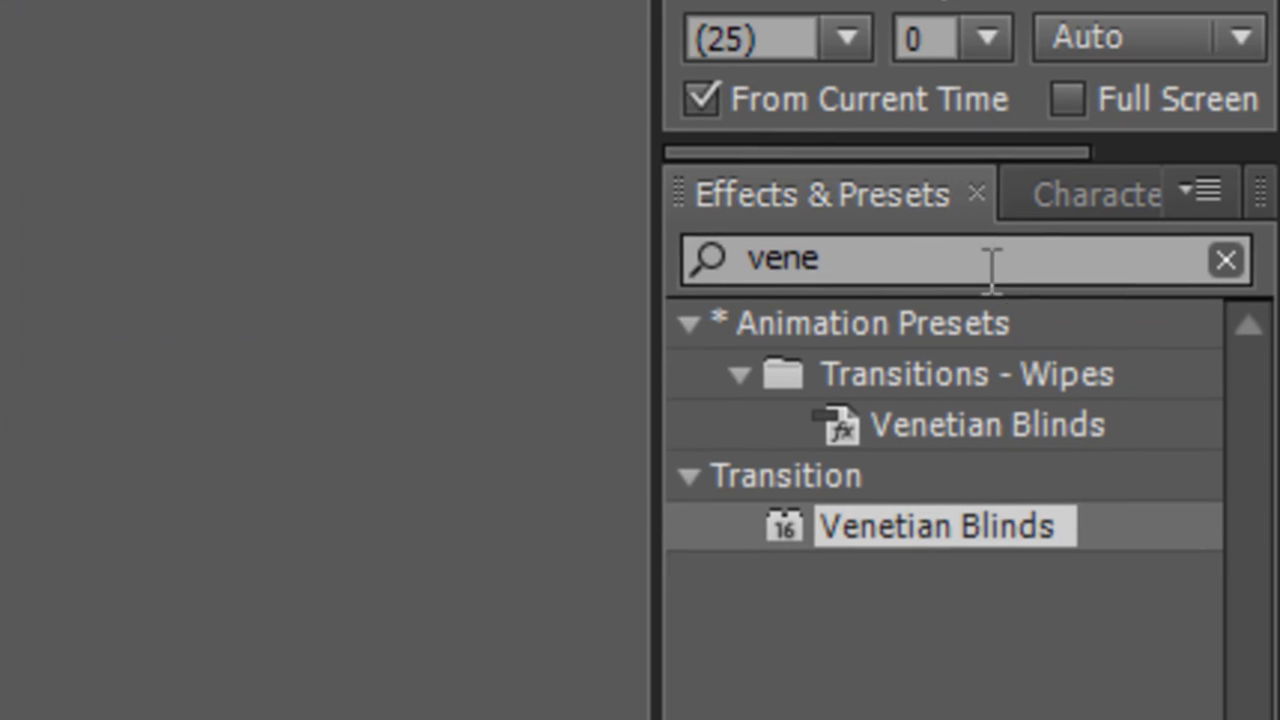
- Apply the Noise effect to the Static layer with the amount of noise at 25% and color noise turned off
{"action": "left_click_drag", "start_coordinate": [905, 262], "coordinate": [515, 276]}
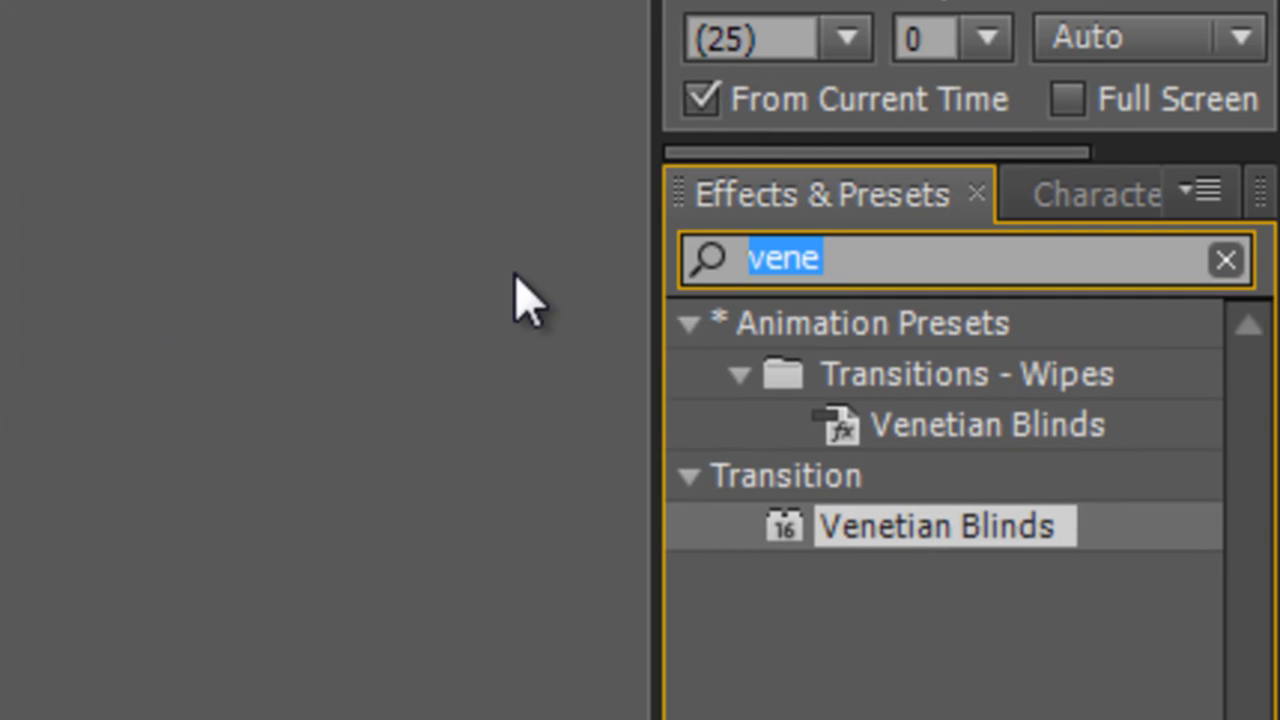
{"action": "type", "text": "noise"}
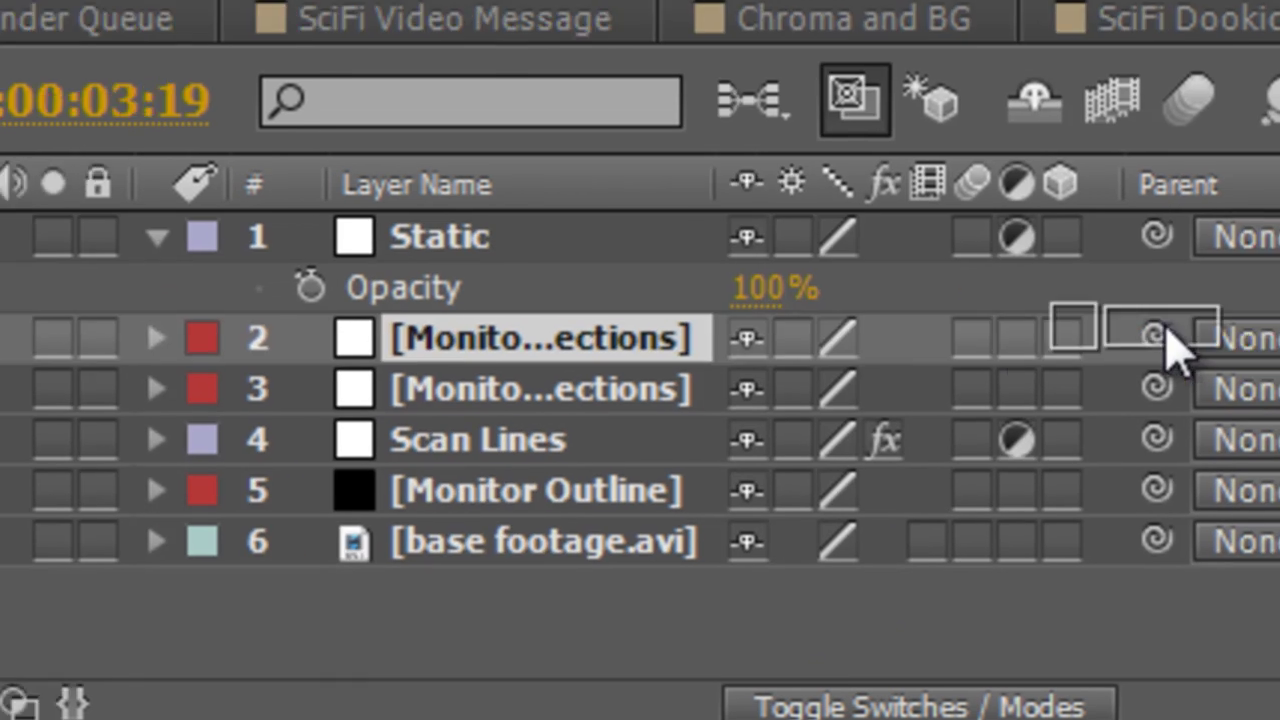
{"action": "left_click_drag", "start_coordinate": [1174, 334], "coordinate": [677, 243]}
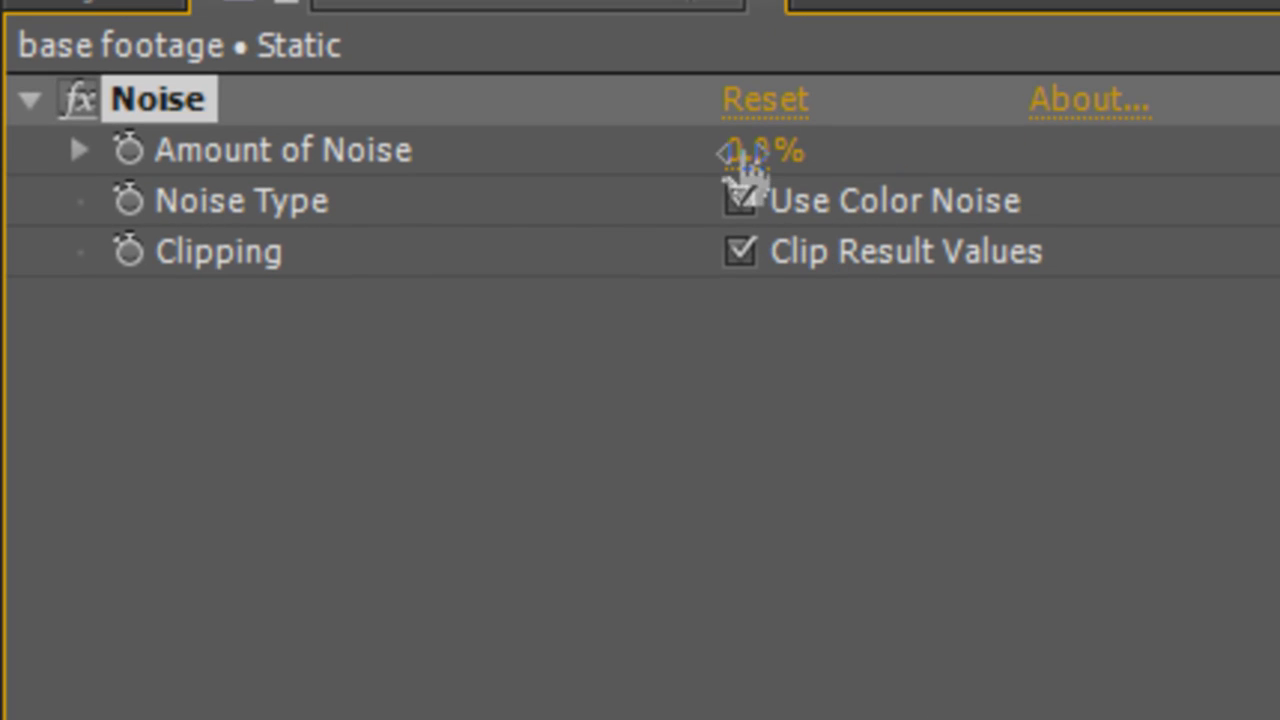
{"action": "left_click_drag", "start_coordinate": [749, 155], "coordinate": [860, 149]}
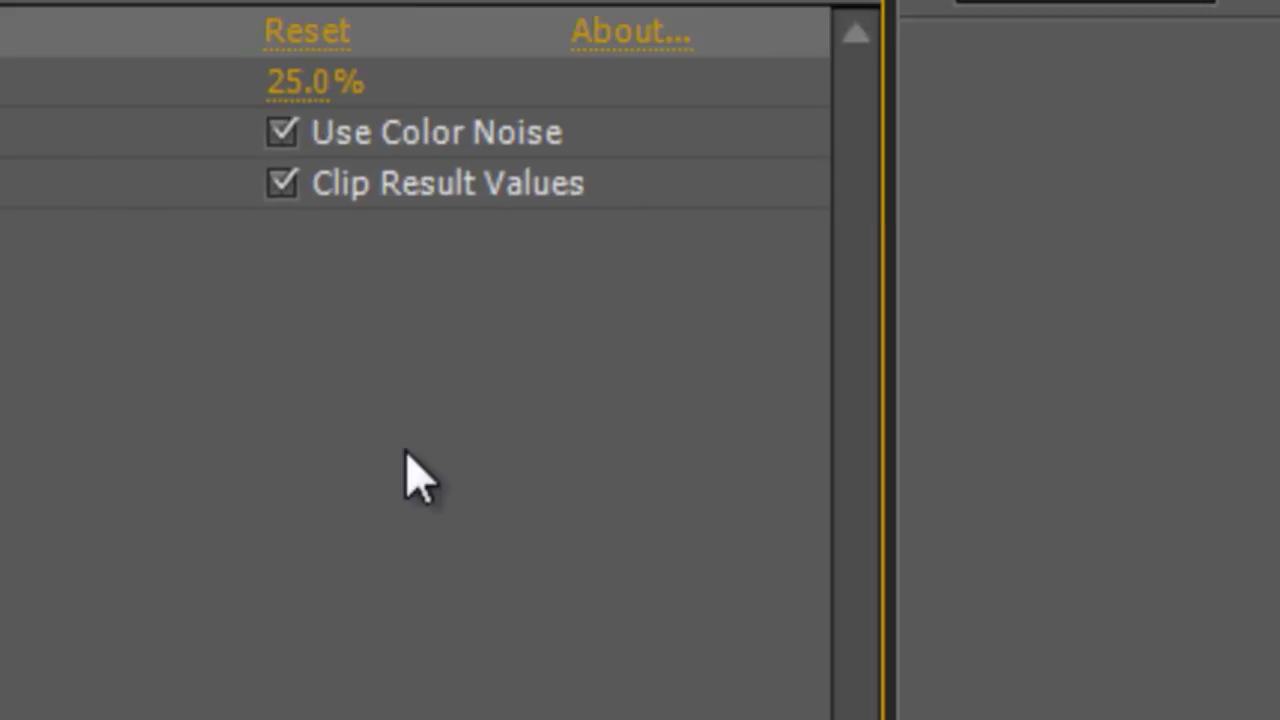
{"action": "left_click", "coordinate": [282, 132]}
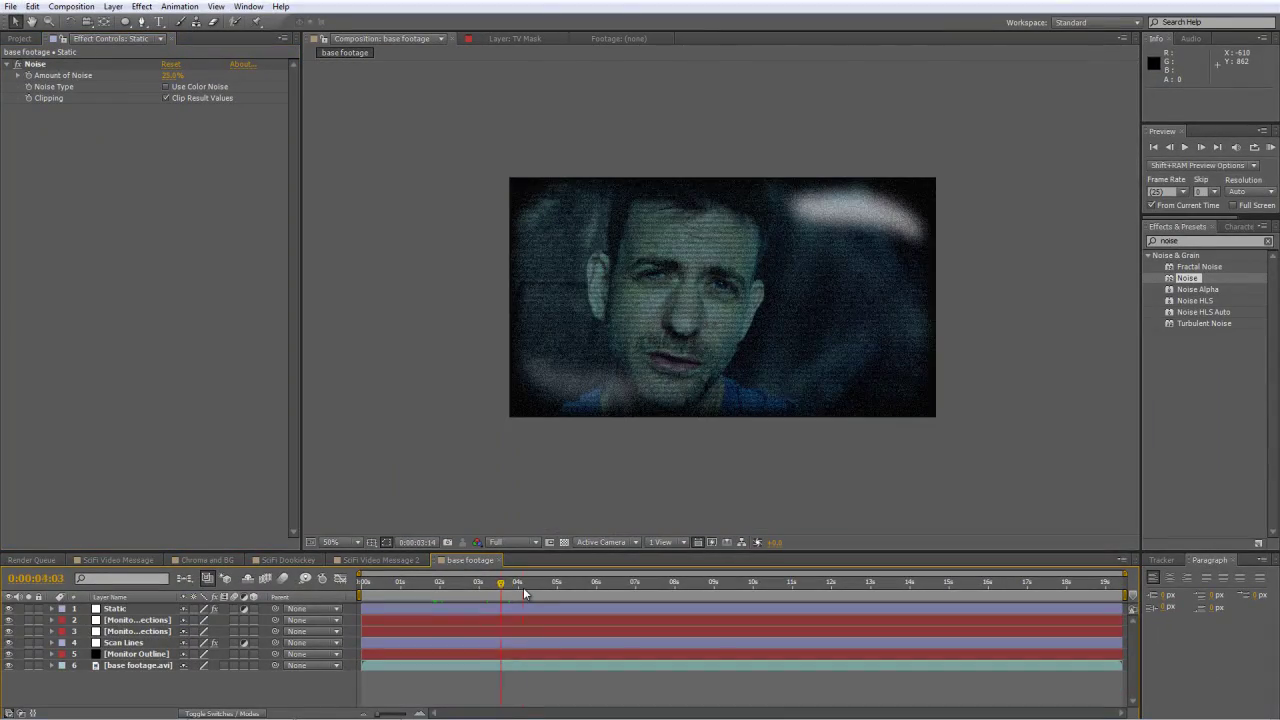
- Enable keyframing for the Static layer's Amount of Noise around the 4-second mark and raise the value to 71%
{"action": "left_click", "coordinate": [522, 590]}
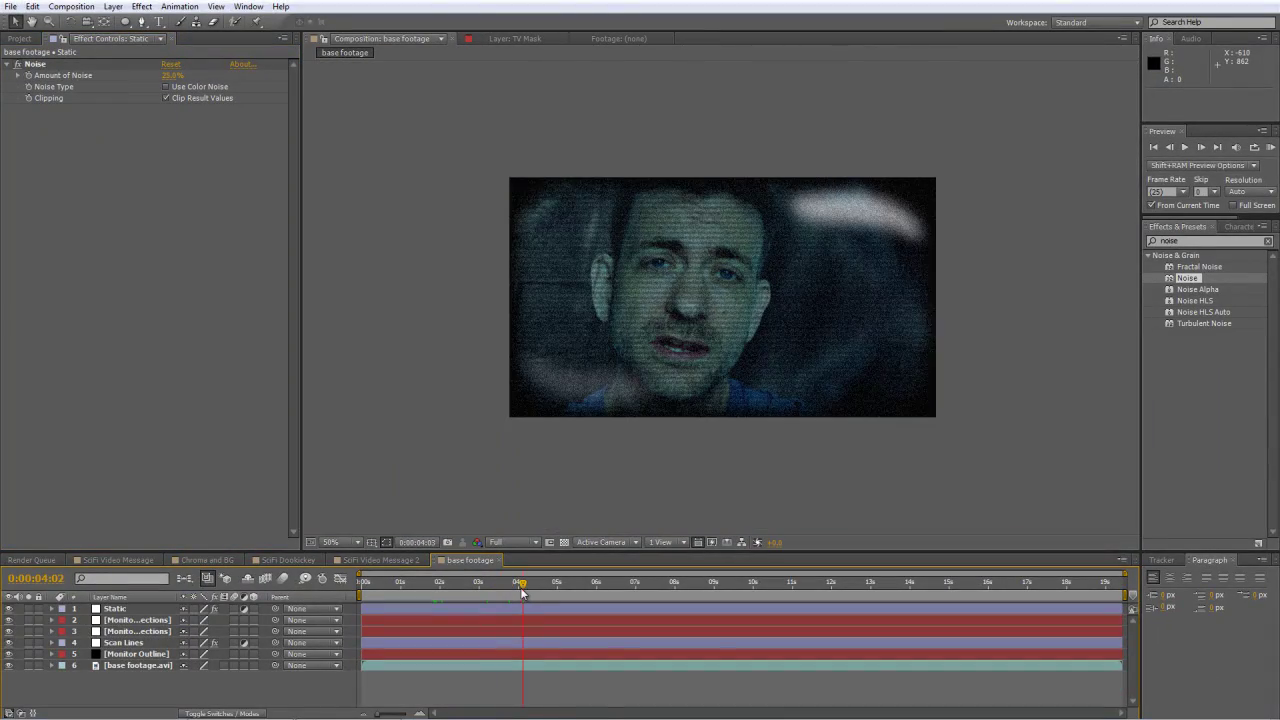
{"action": "left_click_drag", "start_coordinate": [521, 594], "coordinate": [519, 594]}
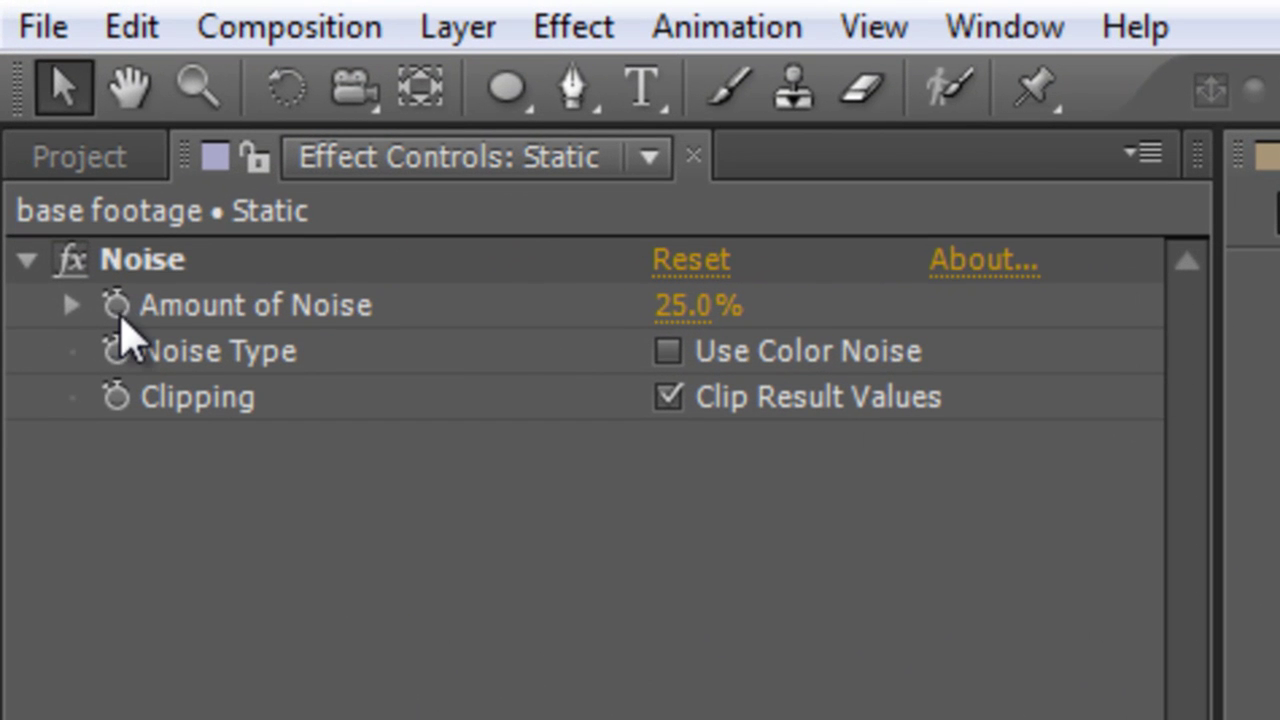
{"action": "left_click", "coordinate": [29, 75]}
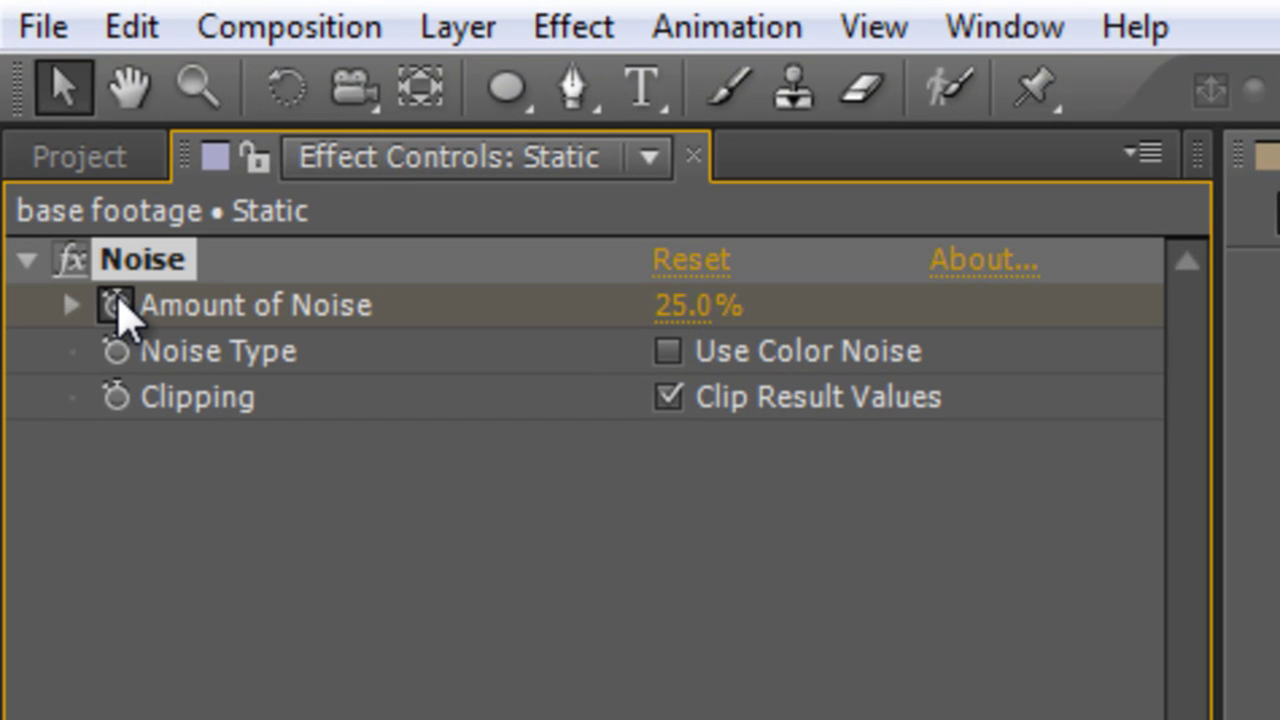
{"action": "left_click_drag", "start_coordinate": [660, 305], "coordinate": [774, 313]}
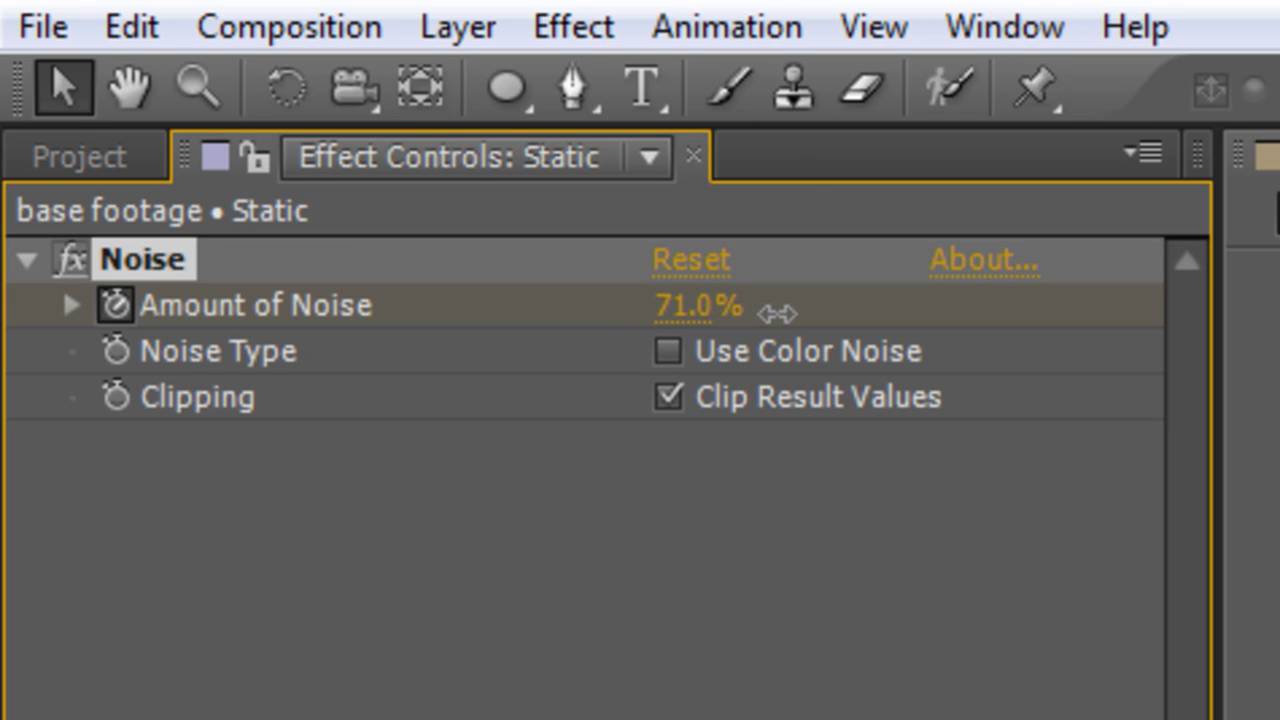